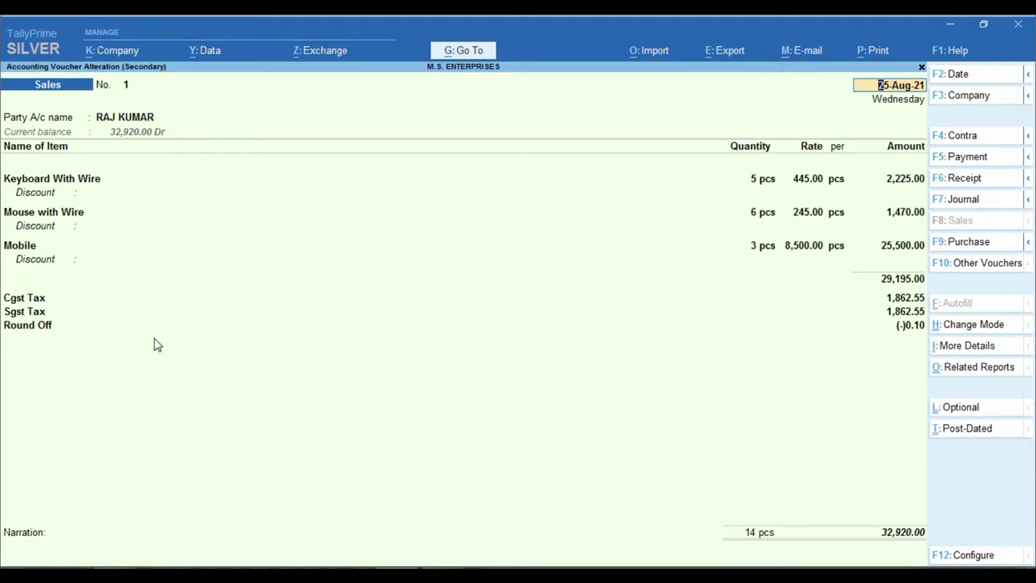
Step: Accept the sales voucher's existing date, party and item entries up to the amount of the Cgst Tax line
{"action": "key", "text": "Return"}
{"action": "key", "text": "Return"}
{"action": "key", "text": "Return"}
{"action": "key", "text": "Return"}
{"action": "key", "text": "Return"}
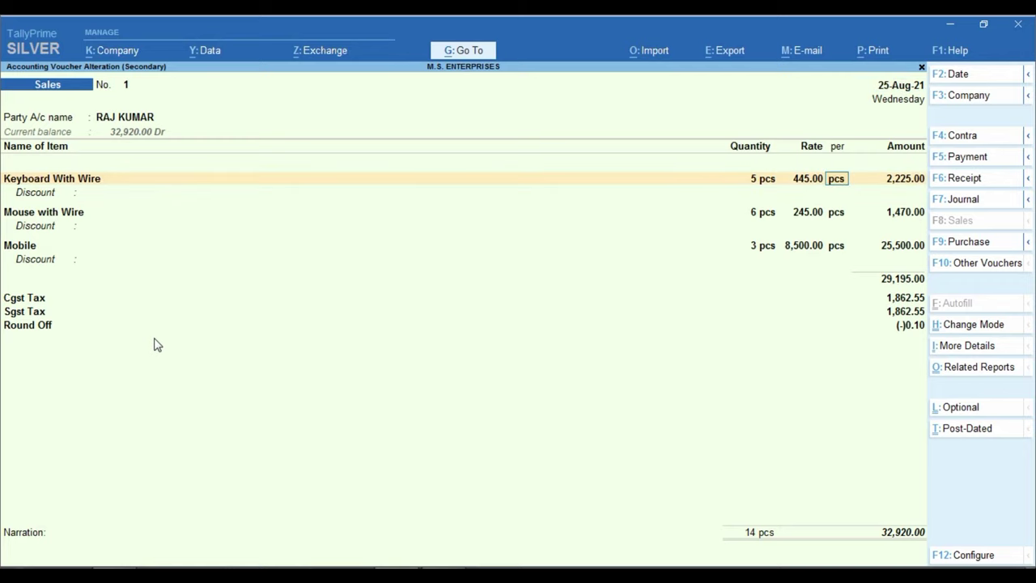
{"action": "key", "text": "Return"}
{"action": "key", "text": "Return"}
{"action": "key", "text": "Return"}
{"action": "key", "text": "Return"}
{"action": "key", "text": "Return"}
{"action": "key", "text": "Return"}
{"action": "key", "text": "Return"}
{"action": "key", "text": "Return"}
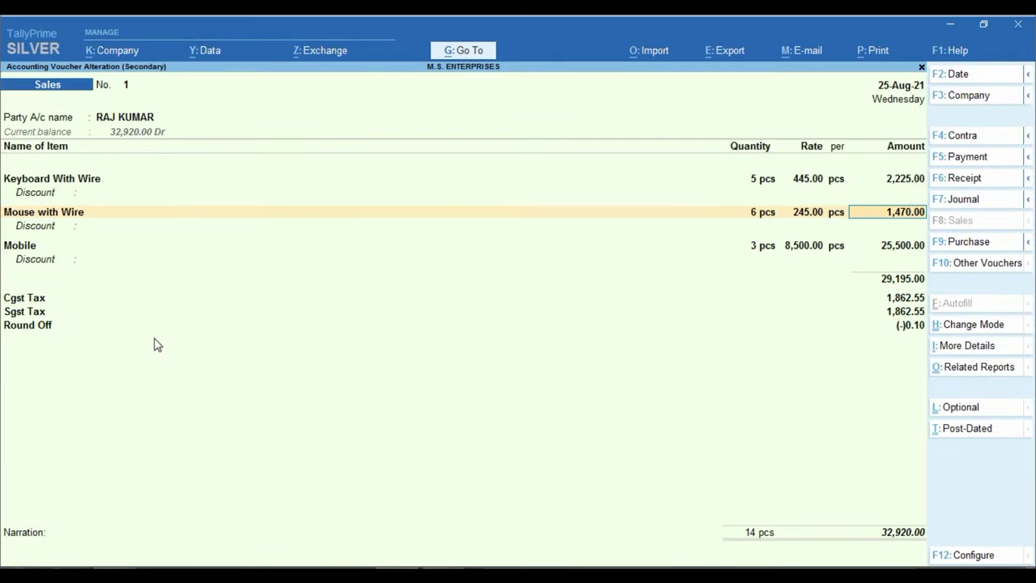
{"action": "key", "text": "Return"}
{"action": "key", "text": "Return"}
{"action": "key", "text": "Return"}
{"action": "key", "text": "Return"}
{"action": "key", "text": "Return"}
{"action": "key", "text": "Return"}
{"action": "key", "text": "Return"}
{"action": "key", "text": "Return"}
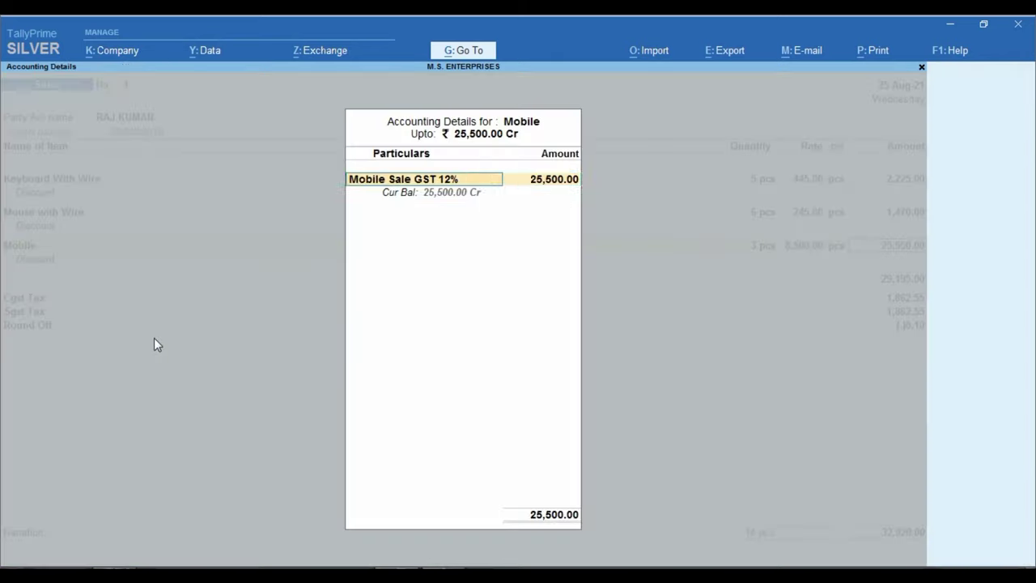
{"action": "key", "text": "Return"}
{"action": "key", "text": "Return"}
{"action": "key", "text": "Return"}
{"action": "key", "text": "Return"}
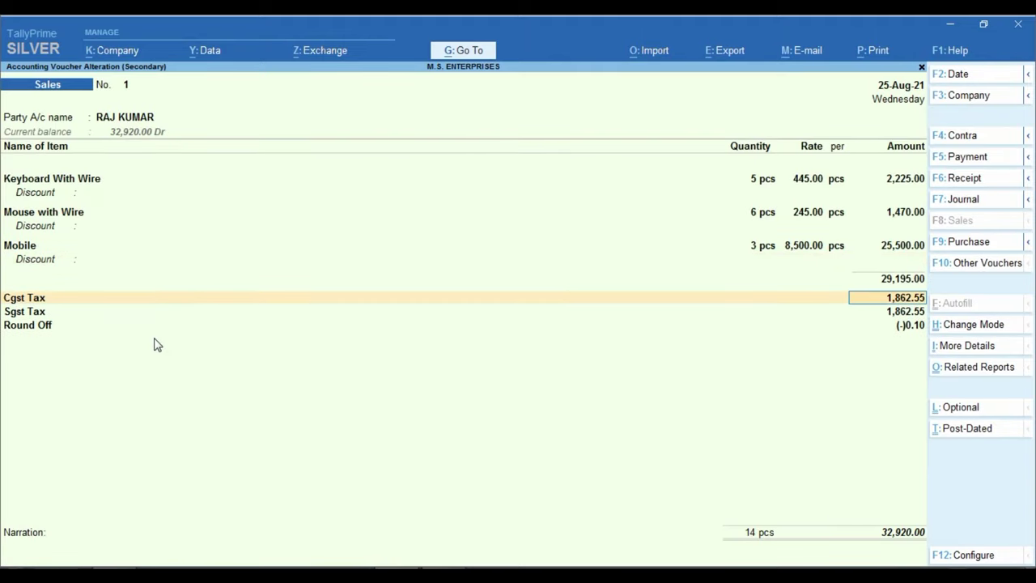
Step: Remove the Cgst Tax, Sgst Tax and Round Off ledger lines from the sales voucher
{"action": "key", "text": "BackSpace"}
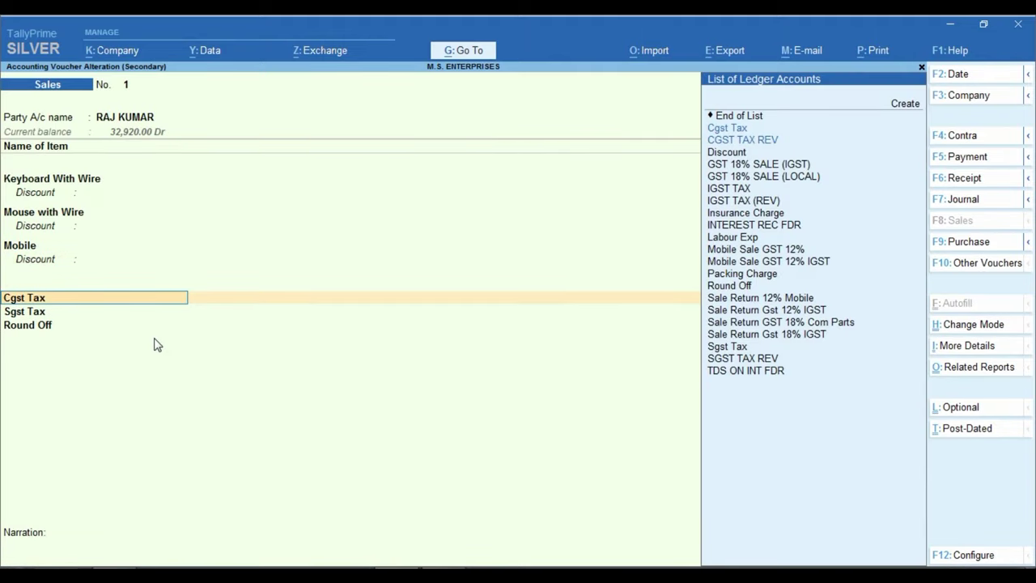
{"action": "key", "text": "Up"}
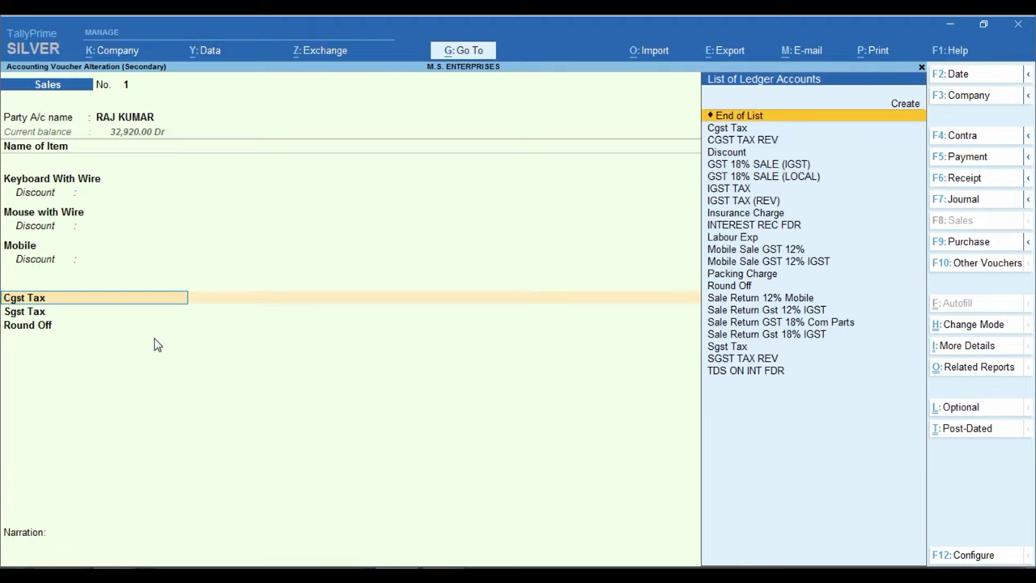
{"action": "key", "text": "Return"}
{"action": "key", "text": "Up"}
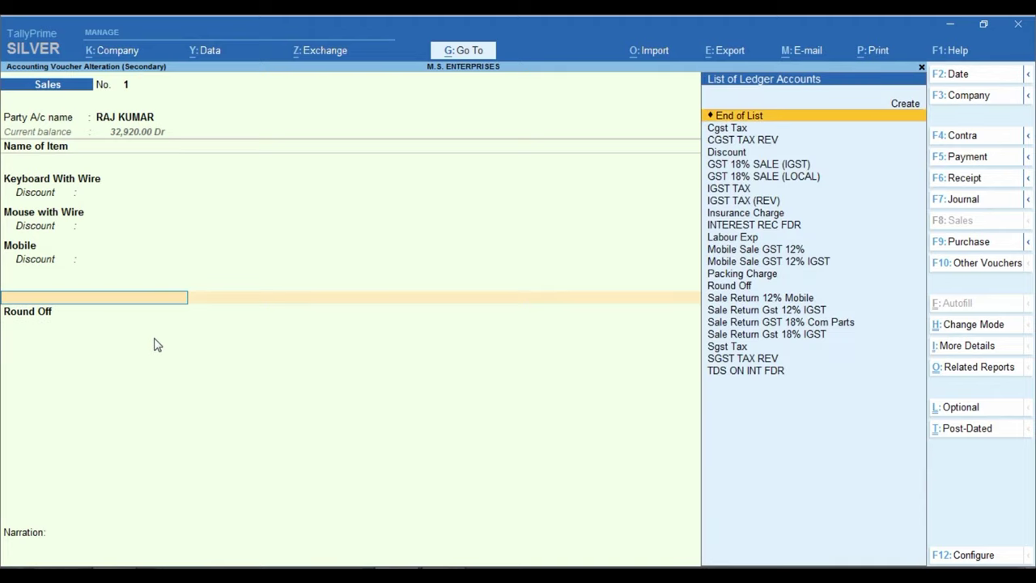
{"action": "key", "text": "Return"}
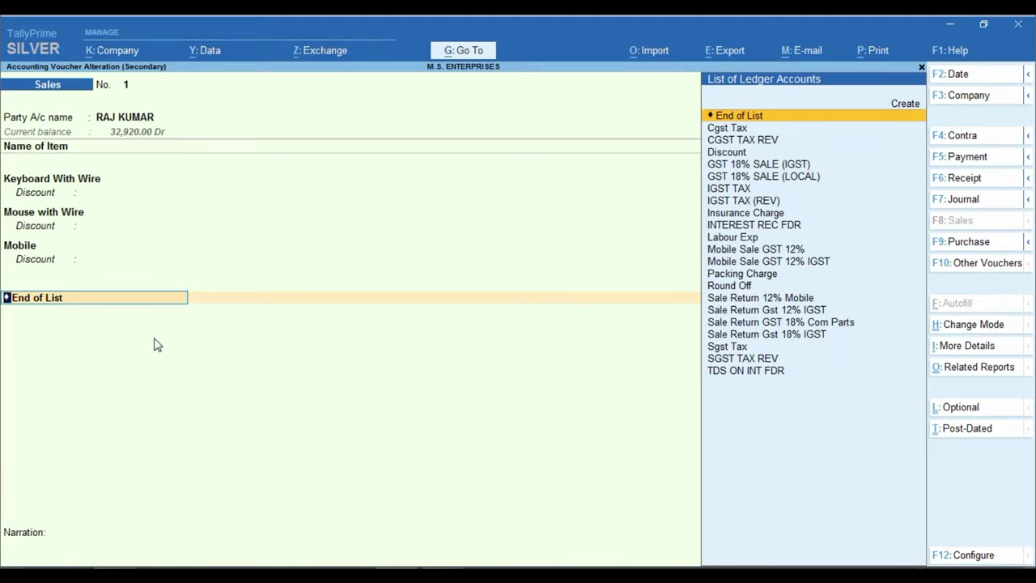
Step: Start creating a ledger named Freight Charge from the voucher's empty ledger line, without an alias
{"action": "key", "text": "alt+c"}
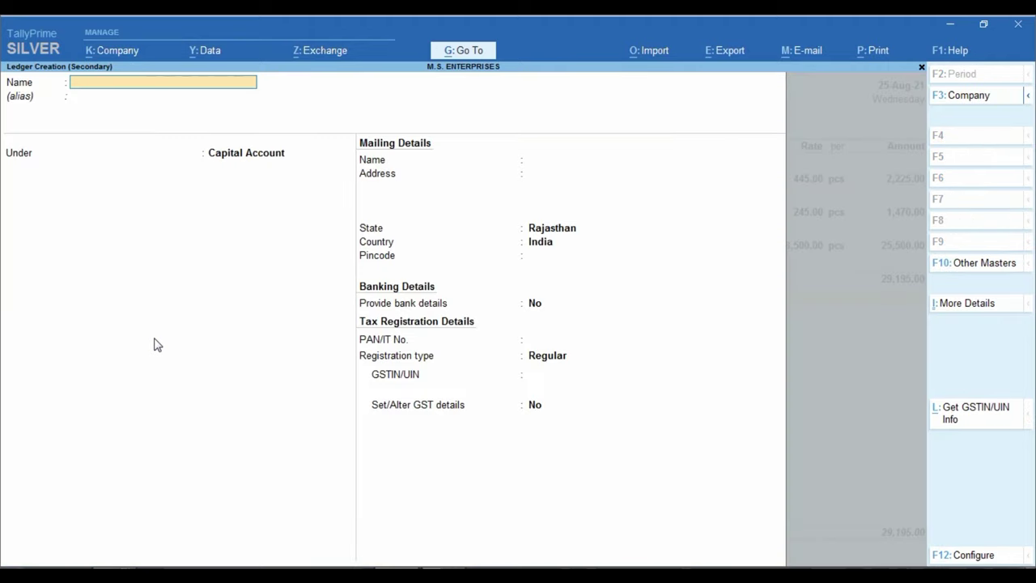
{"action": "type", "text": "Freight Charge"}
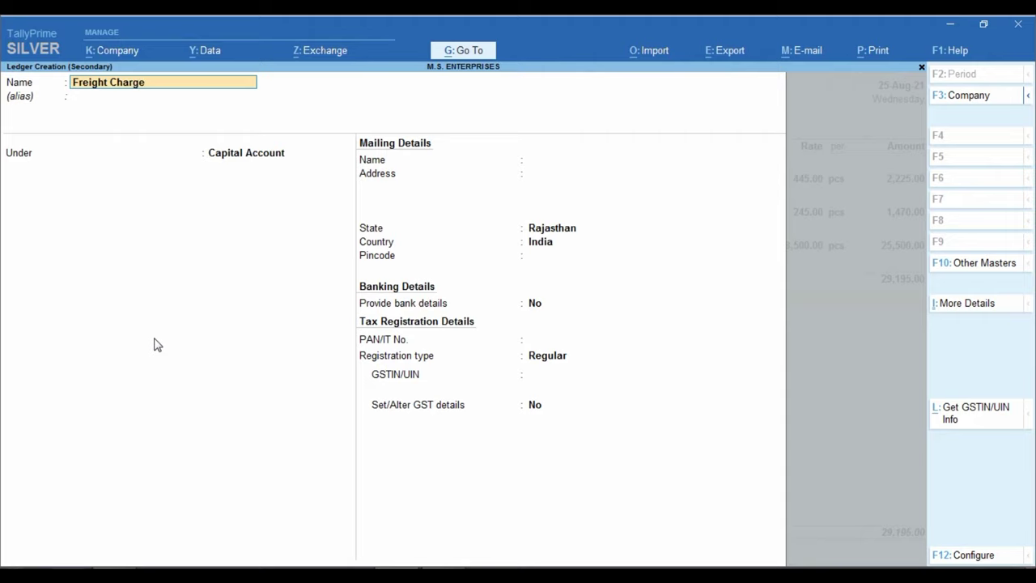
{"action": "key", "text": "Return"}
{"action": "key", "text": "Return"}
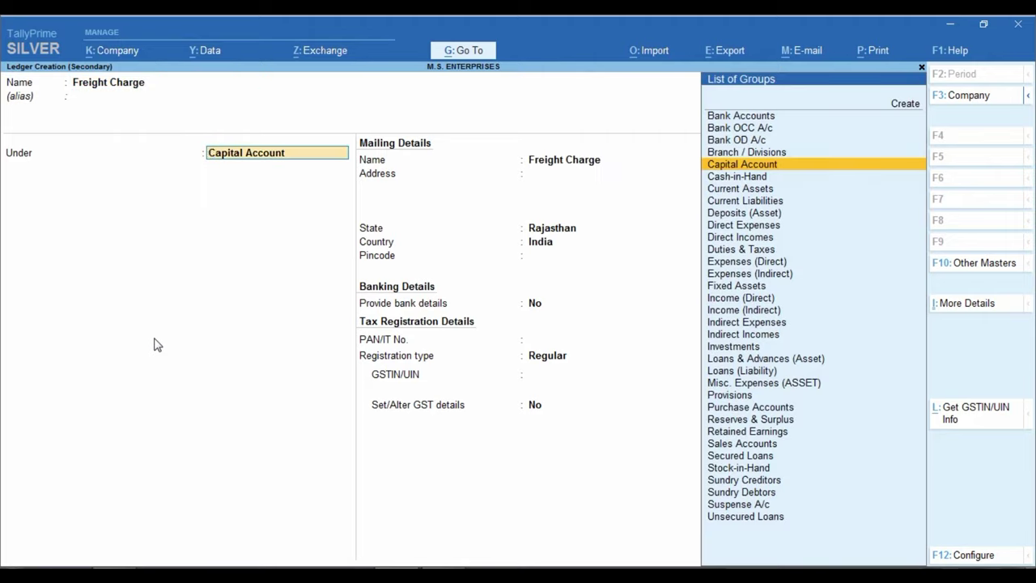
Step: Place the Freight Charge ledger under the Direct Incomes group and keep its ledger type Not Applicable
{"action": "type", "text": "Ind"}
{"action": "key", "text": "BackSpace"}
{"action": "key", "text": "BackSpace"}
{"action": "key", "text": "BackSpace"}
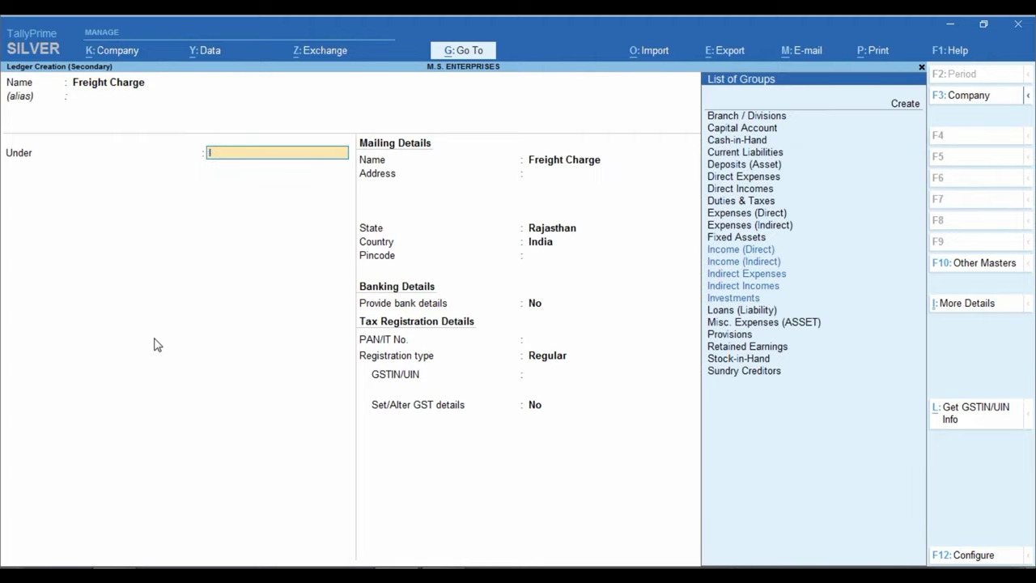
{"action": "type", "text": "Dir"}
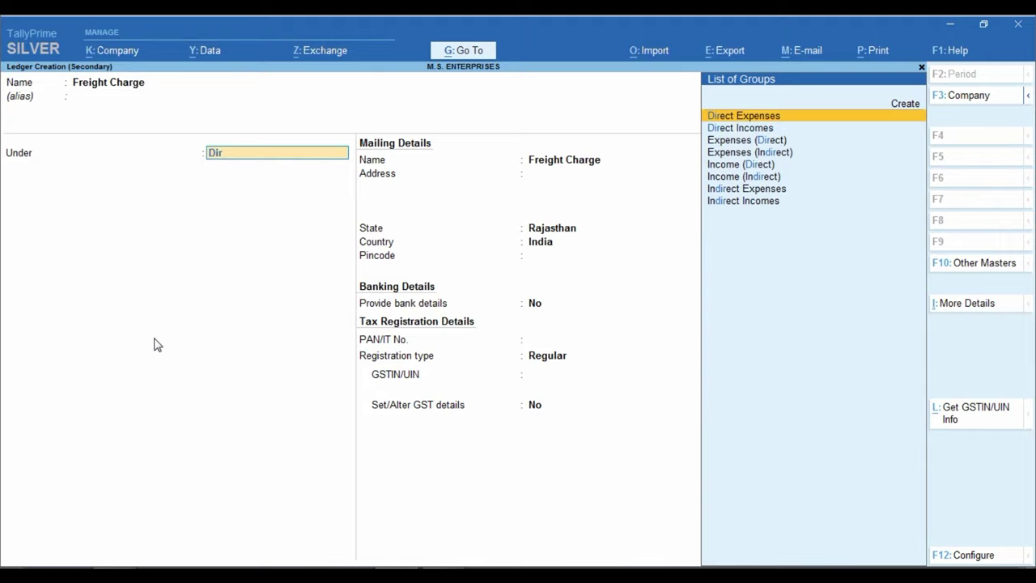
{"action": "key", "text": "Down"}
{"action": "key", "text": "Return"}
{"action": "key", "text": "Return"}
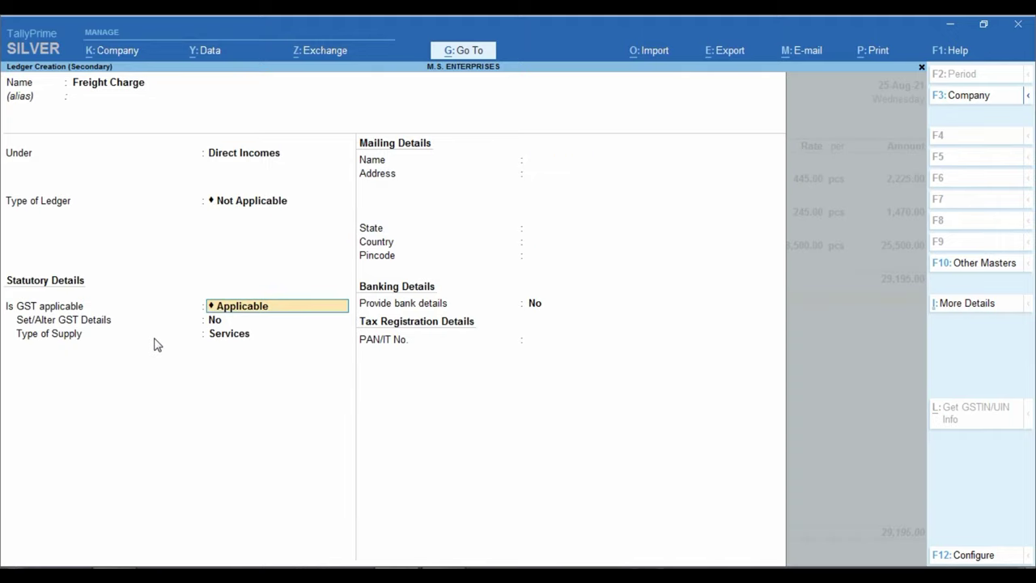
Step: Keep GST applicable and enable the ledger's GST details, entering description Freight Charge and HSN/SAC 66859
{"action": "key", "text": "Return"}
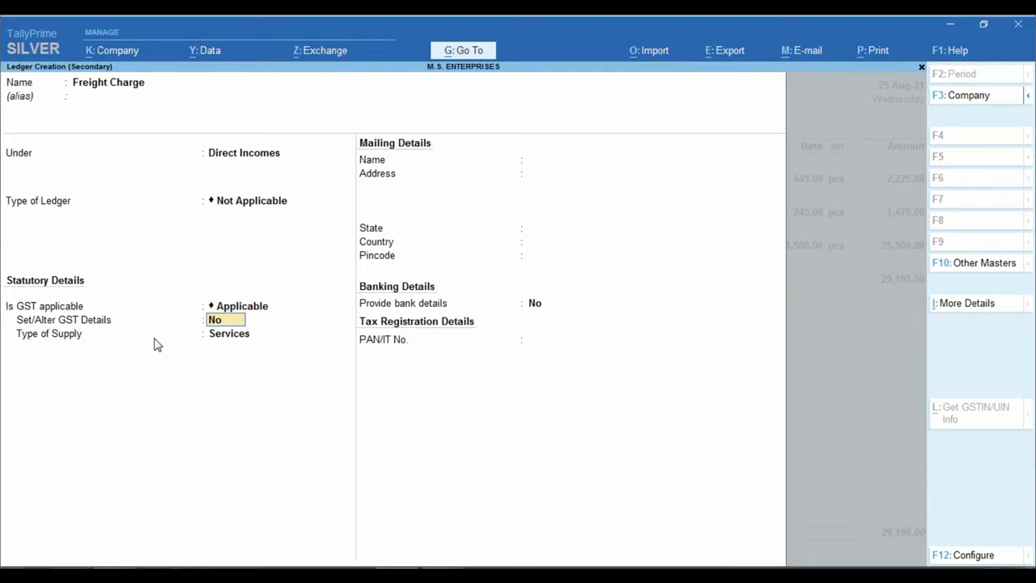
{"action": "key", "text": "Return"}
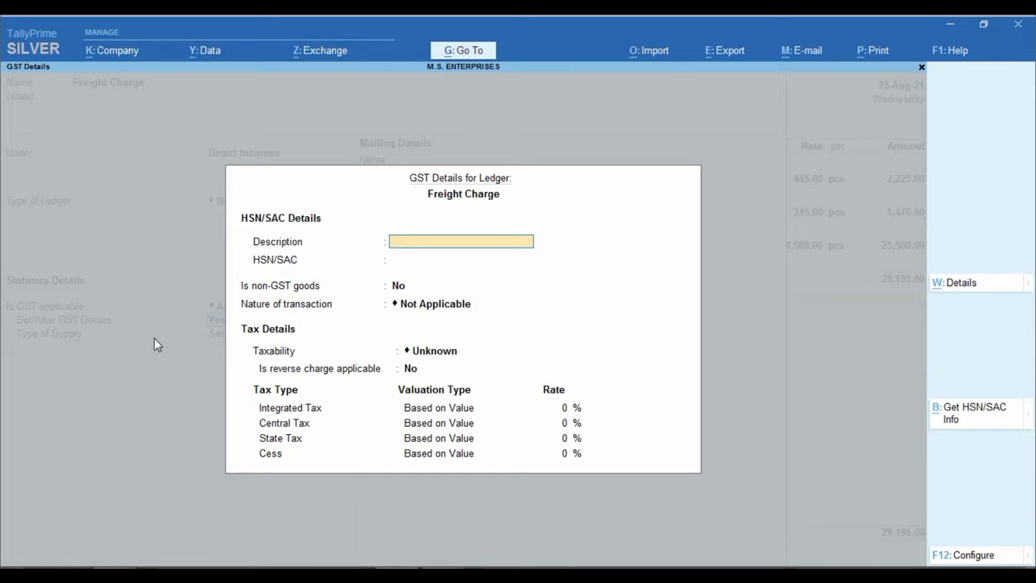
{"action": "type", "text": "Freigh"}
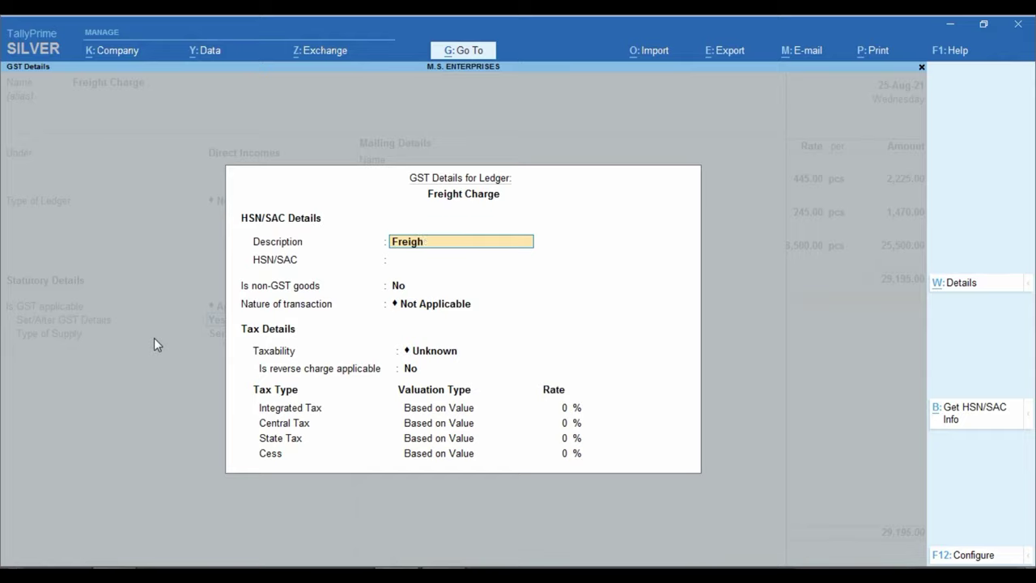
{"action": "type", "text": "t Charge"}
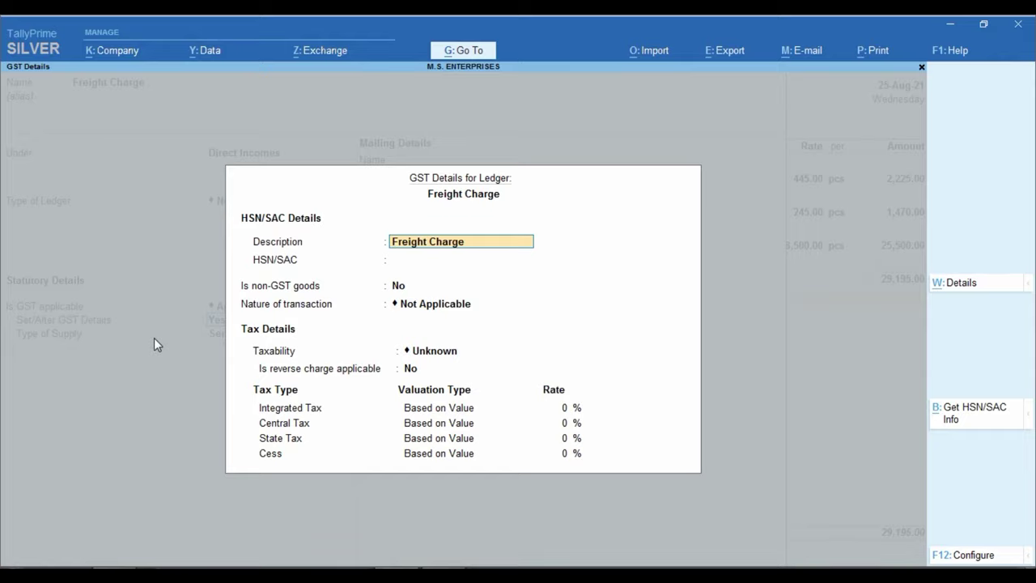
{"action": "key", "text": "Return"}
{"action": "key", "text": "Return"}
{"action": "key", "text": "BackSpace"}
{"action": "type", "text": "6"}
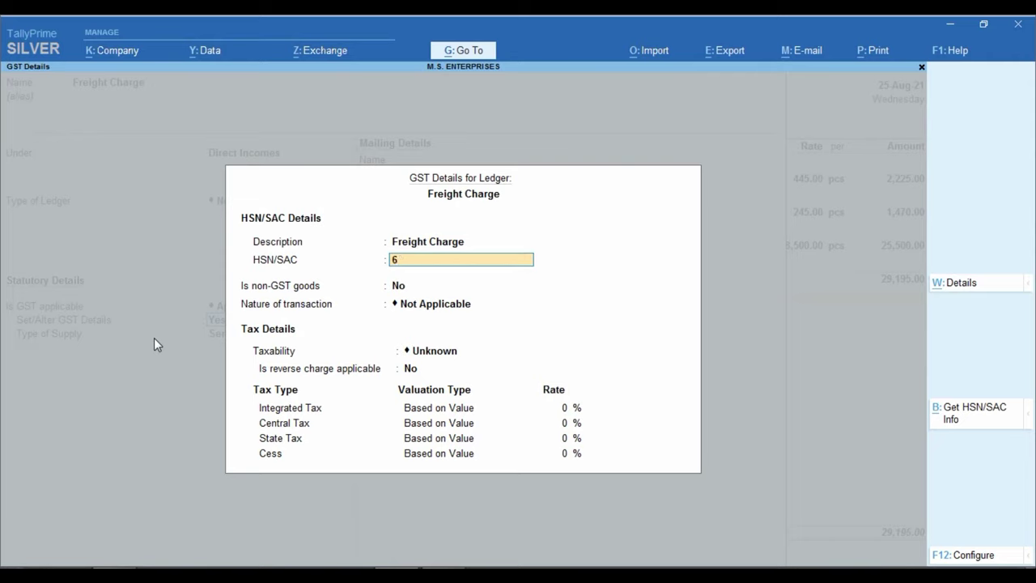
{"action": "type", "text": "6859"}
{"action": "key", "text": "Return"}
{"action": "key", "text": "Return"}
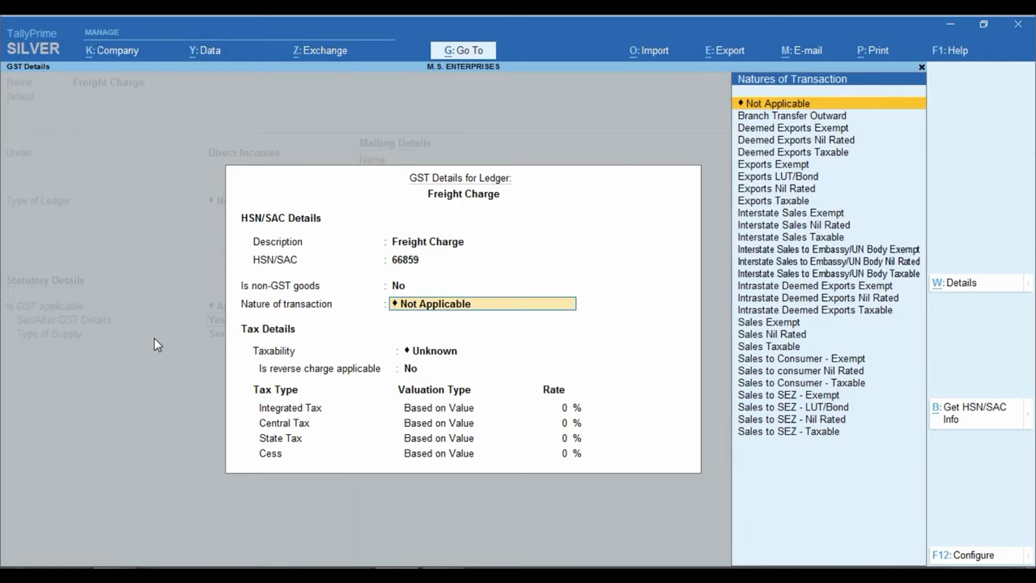
Step: Set the GST nature of transaction to Sales Taxable and the integrated tax rate to 18%, accepting the GST details
{"action": "type", "text": "Sale"}
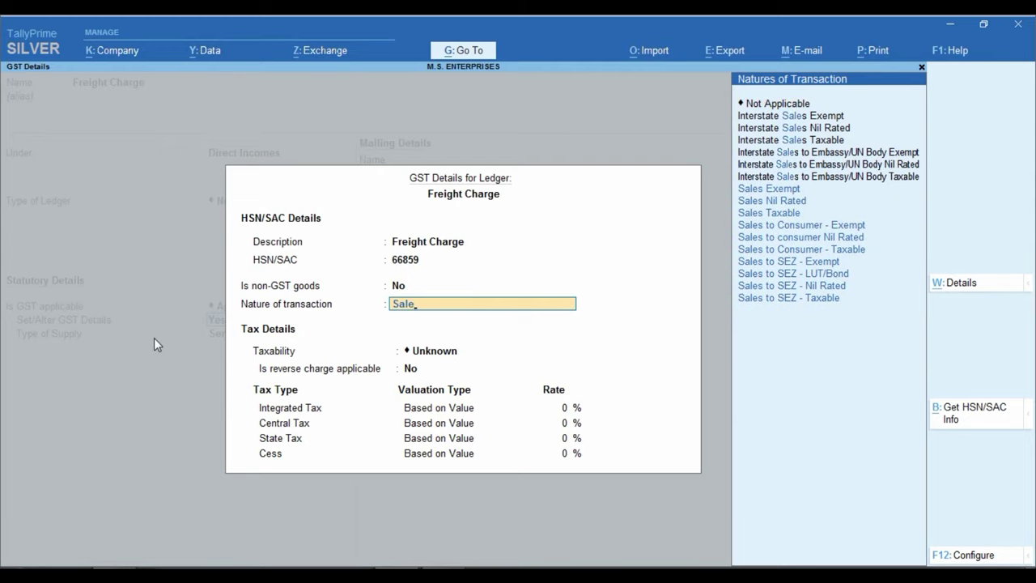
{"action": "key", "text": "Down"}
{"action": "key", "text": "Down"}
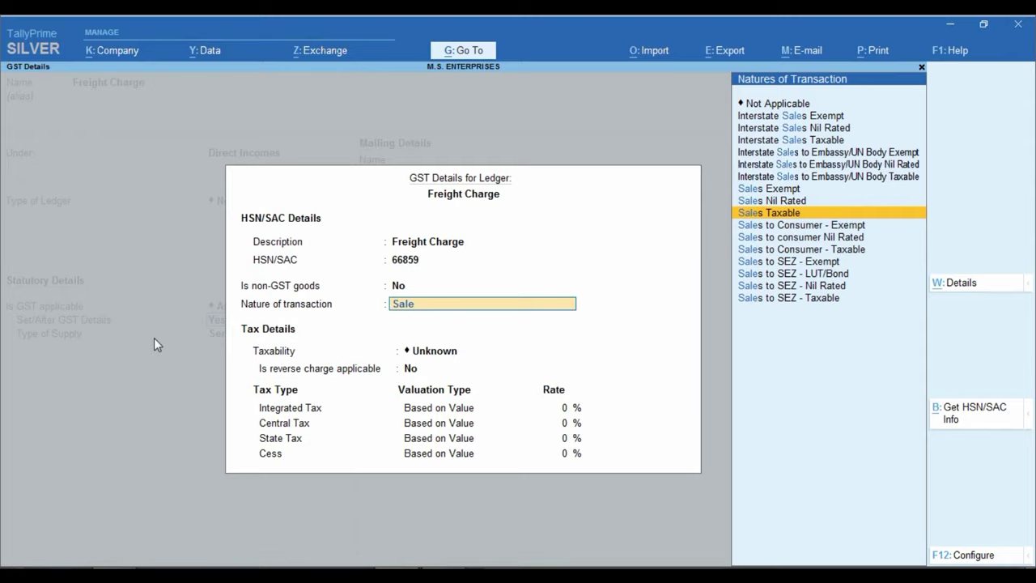
{"action": "key", "text": "Return"}
{"action": "key", "text": "Return"}
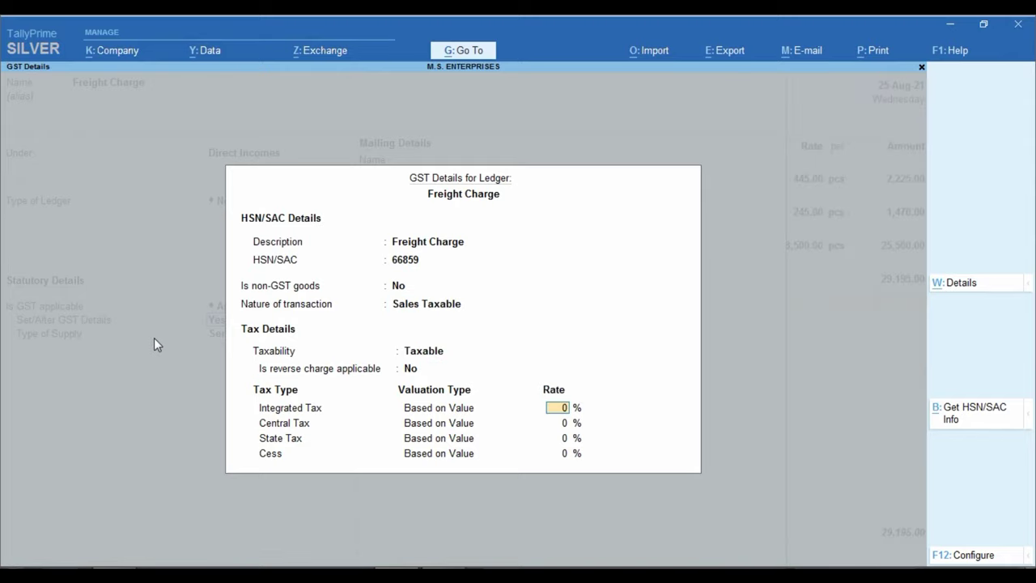
{"action": "type", "text": "18"}
{"action": "key", "text": "Return"}
{"action": "key", "text": "Return"}
{"action": "key", "text": "Return"}
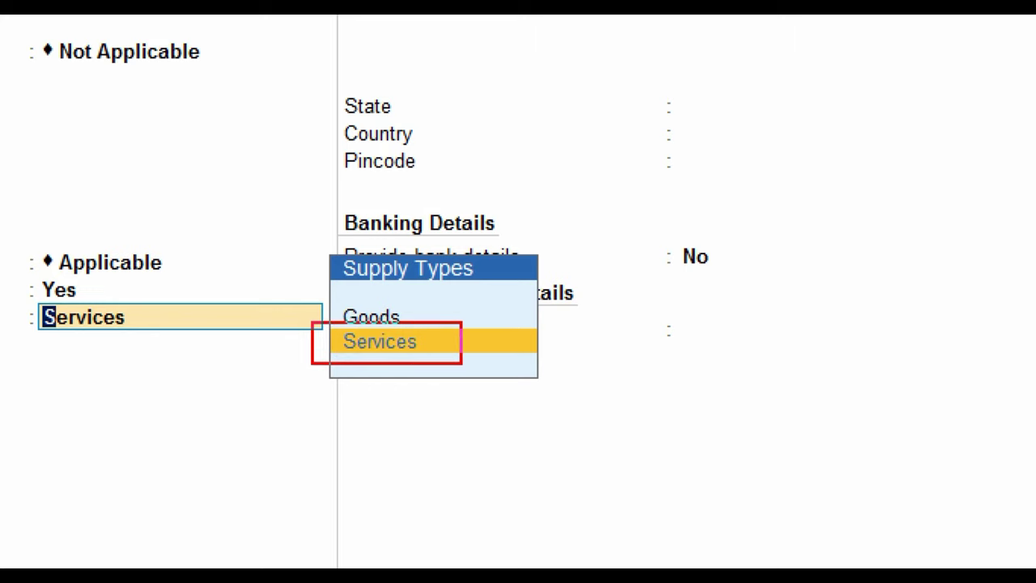
Step: Save the Freight Charge ledger with Services as type of supply, and enter 2500 as its amount in the voucher
{"action": "key", "text": "Return"}
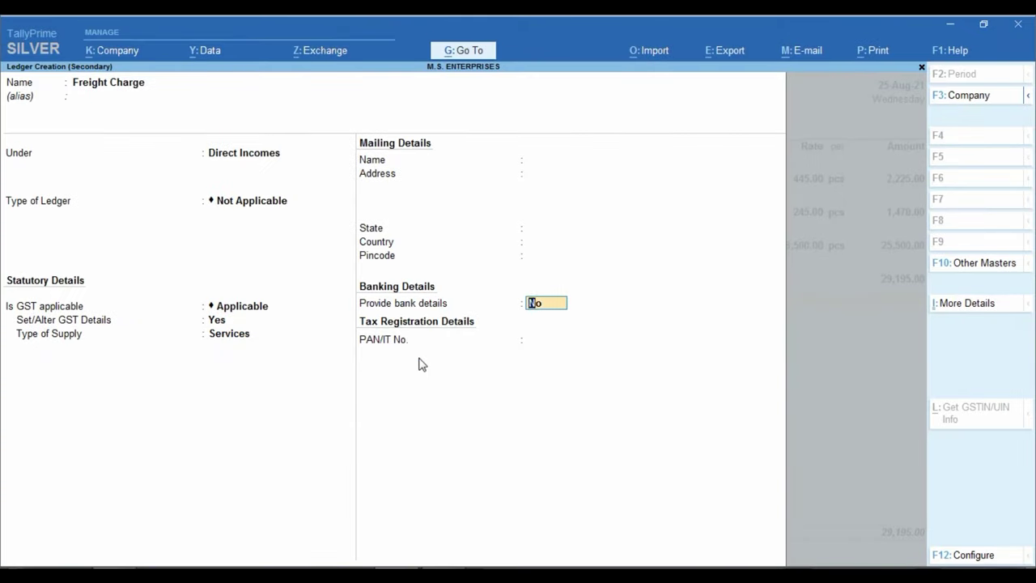
{"action": "key", "text": "ctrl+a"}
{"action": "key", "text": "Return"}
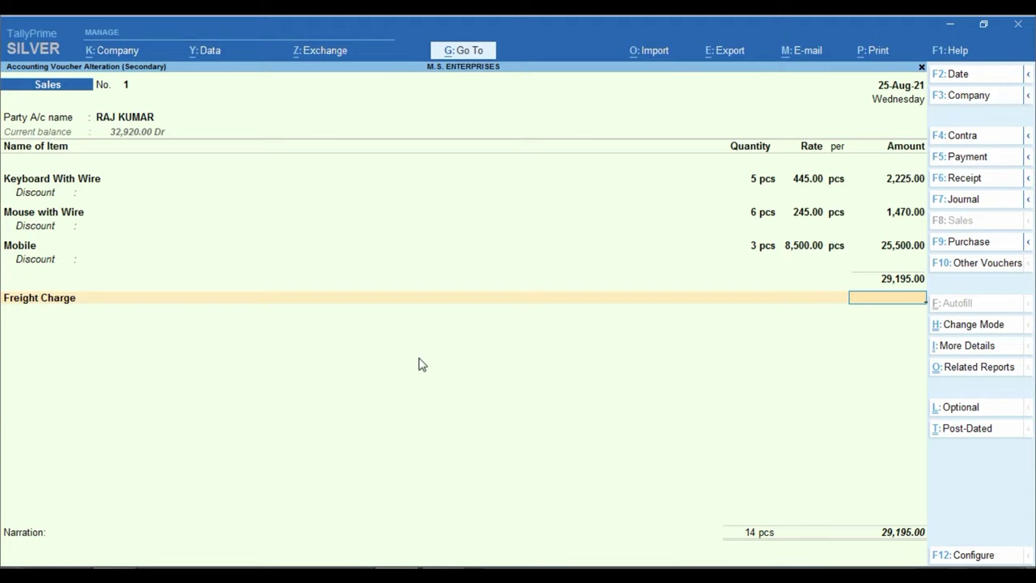
{"action": "type", "text": "2500"}
{"action": "key", "text": "Return"}
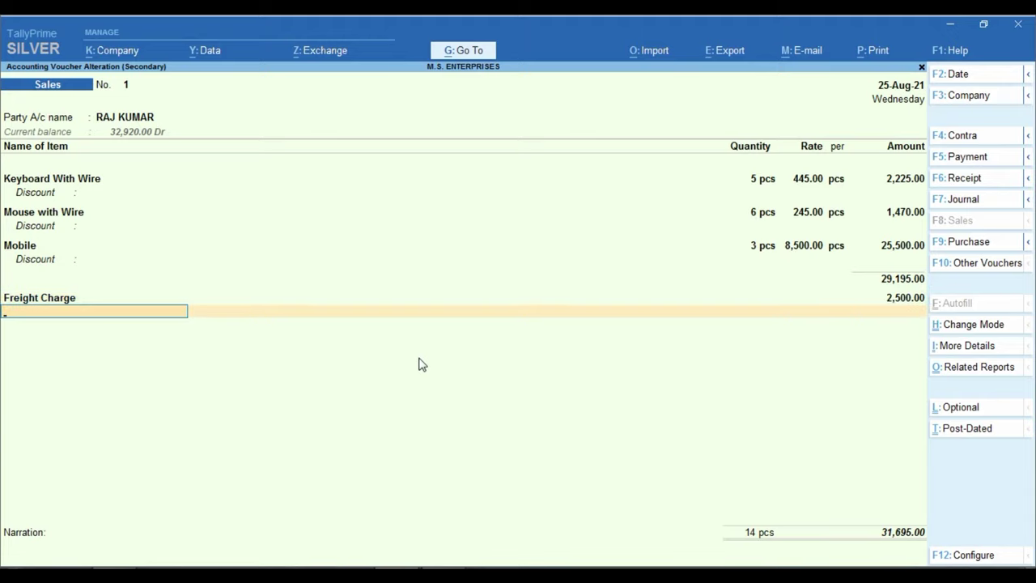
Step: Add the Cgst Tax and Sgst Tax ledgers below Freight Charge with their calculated amounts
{"action": "type", "text": "Cg"}
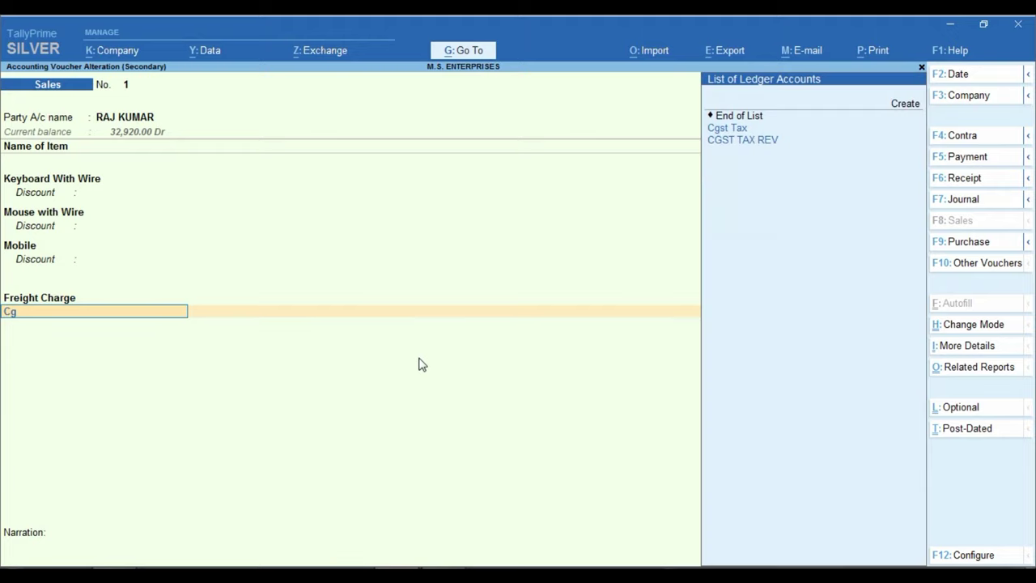
{"action": "key", "text": "Return"}
{"action": "key", "text": "Return"}
{"action": "type", "text": "Sg"}
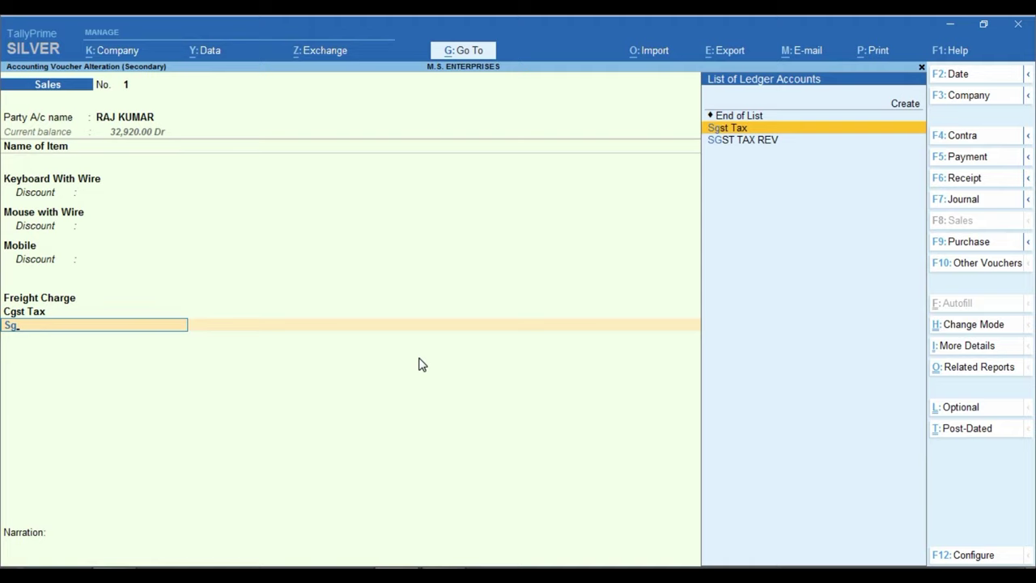
{"action": "key", "text": "Return"}
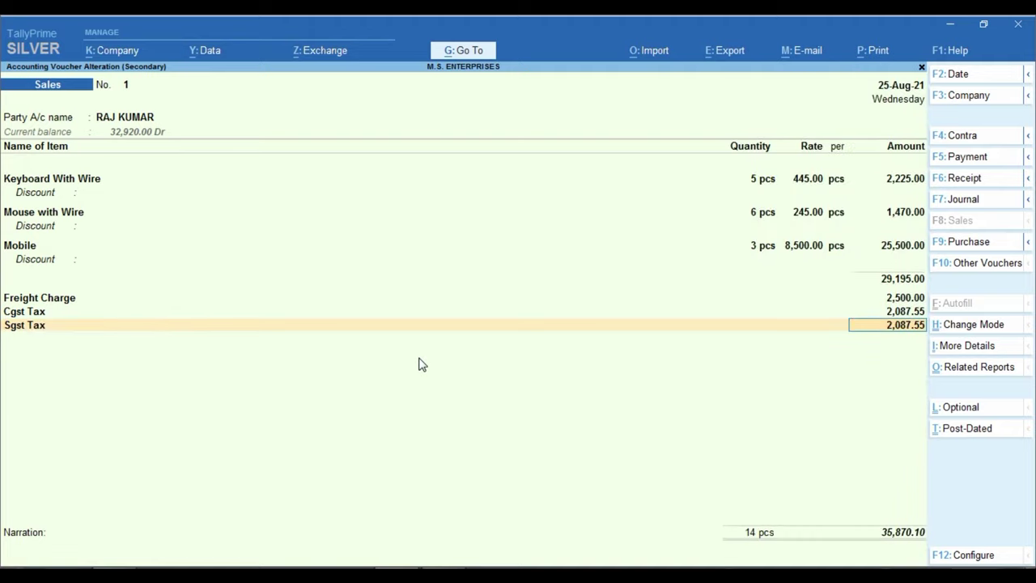
{"action": "key", "text": "Return"}
Step: Add the Round Off ledger below Sgst Tax with its rate left blank and its calculated amount accepted
{"action": "type", "text": "R"}
{"action": "key", "text": "Return"}
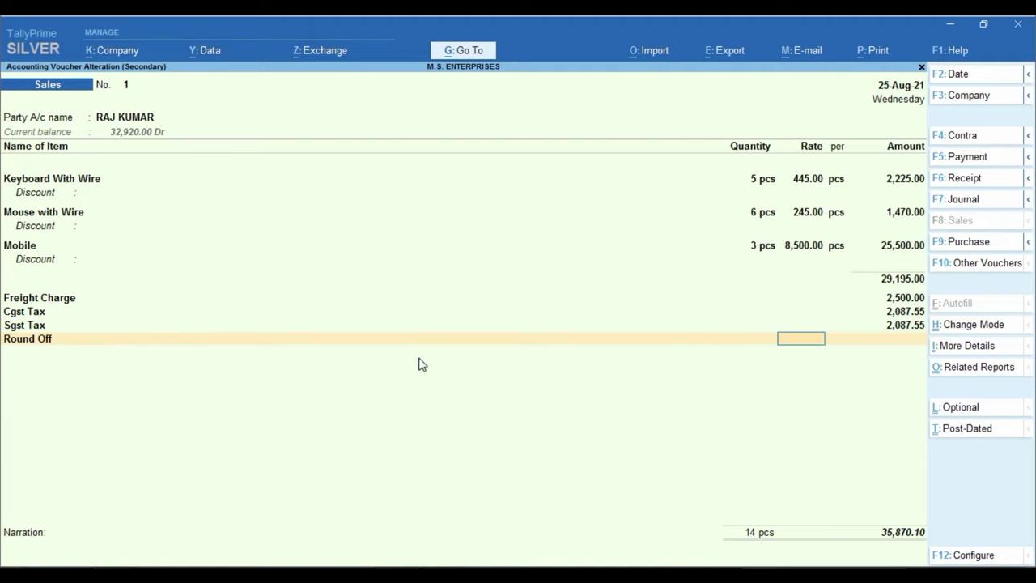
{"action": "key", "text": "Return"}
{"action": "key", "text": "Return"}
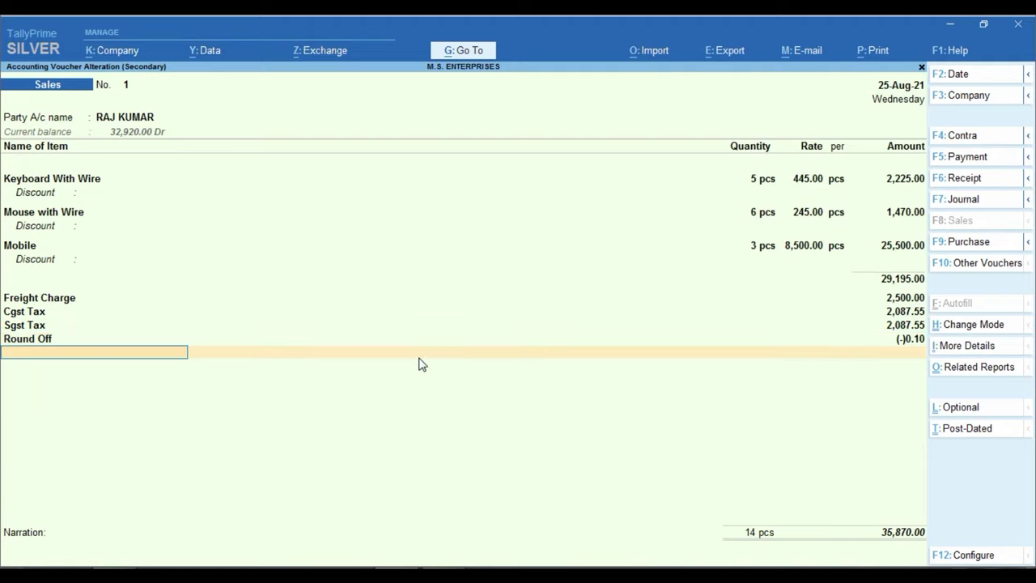
{"action": "key", "text": "ctrl+1"}
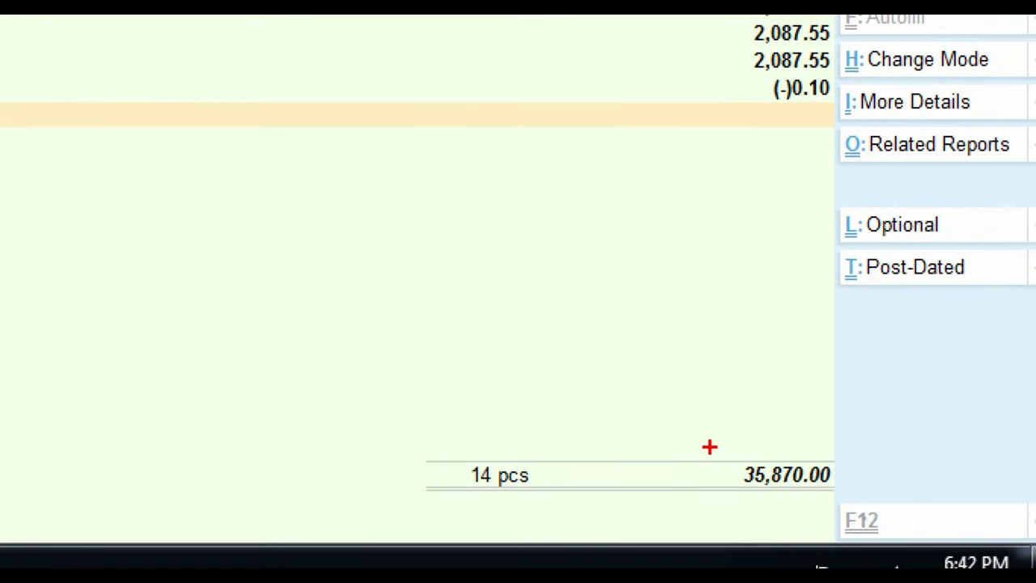
{"action": "left_click_drag", "start_coordinate": [710, 446], "coordinate": [864, 508]}
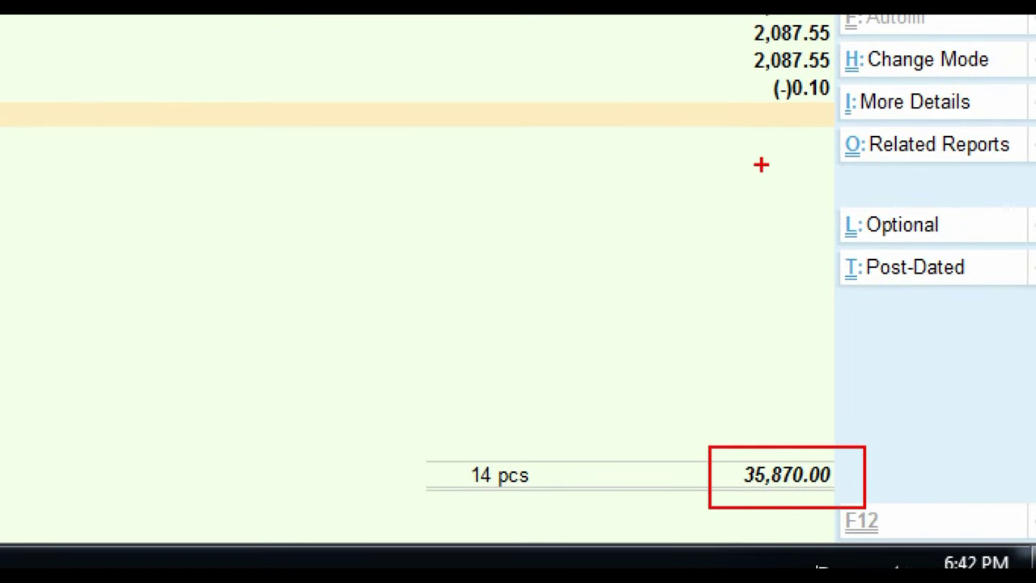
{"action": "key", "text": "ctrl+1"}
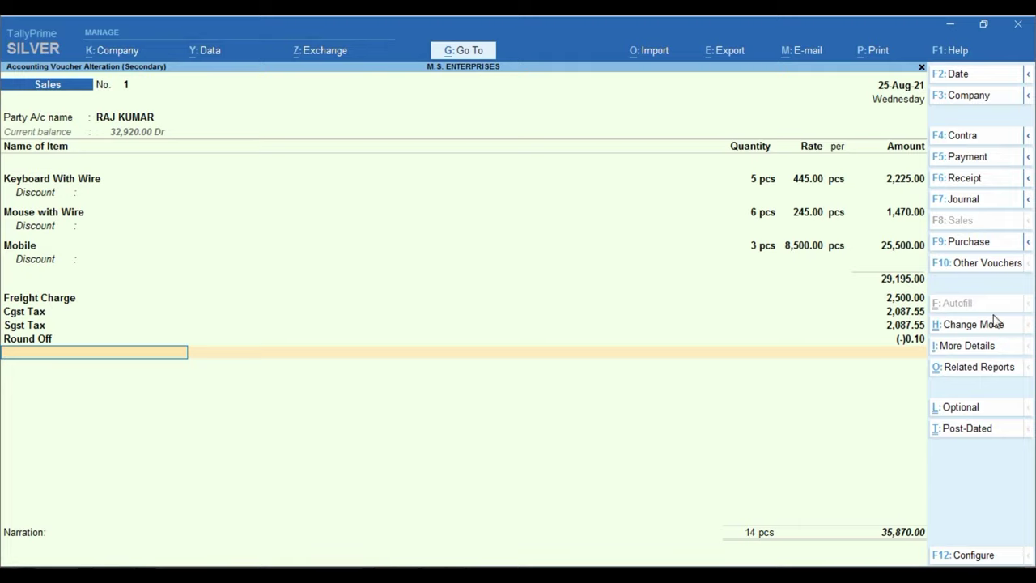
Step: Open the voucher's GST - Tax Analysis report and examine the taxable and tax values of Freight Charge and the stock items
{"action": "left_click", "coordinate": [989, 369]}
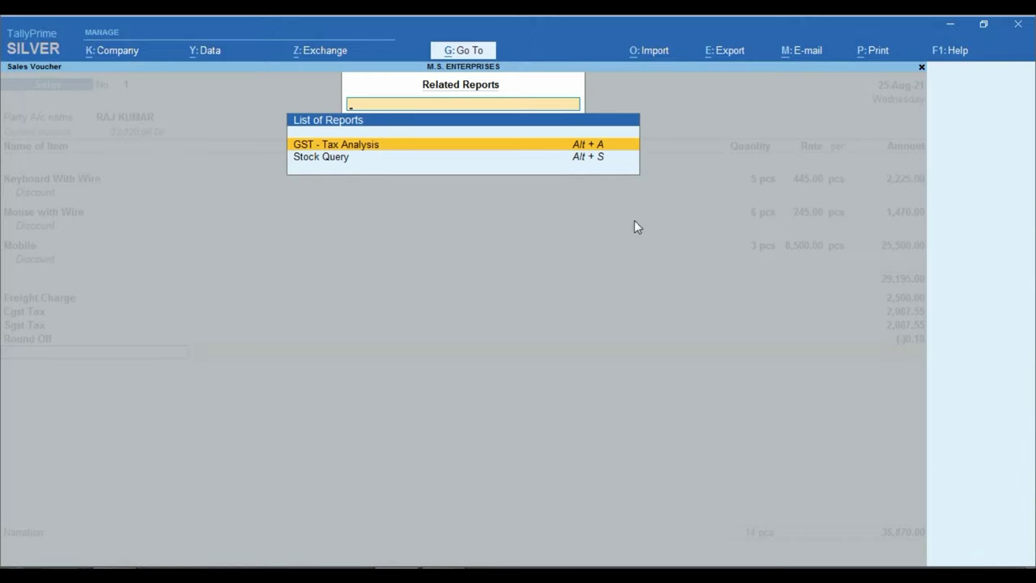
{"action": "left_click", "coordinate": [372, 146]}
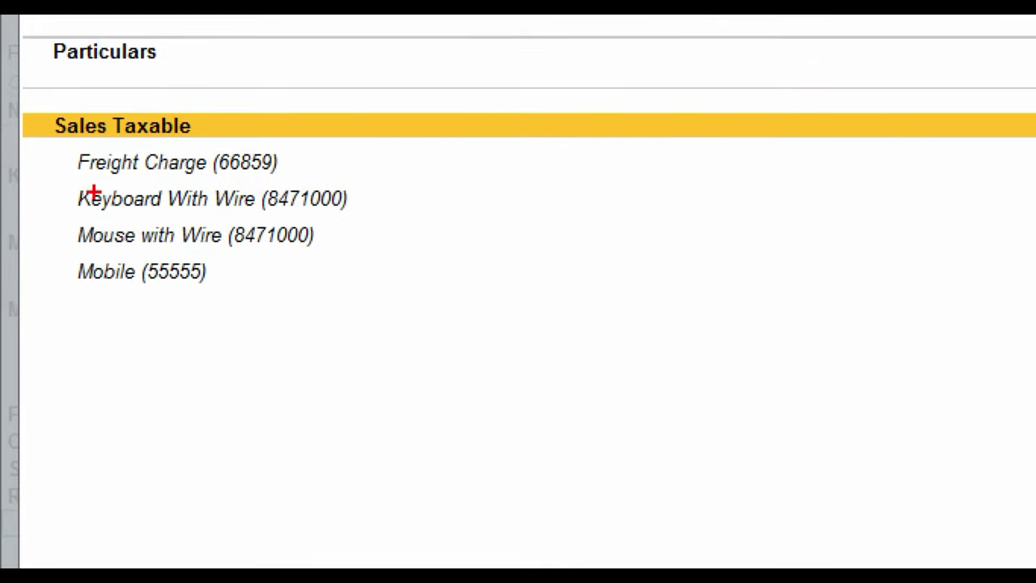
{"action": "mouse_move", "coordinate": [65, 192]}
{"action": "left_mouse_down"}
{"action": "mouse_move", "coordinate": [76, 236]}
{"action": "mouse_move", "coordinate": [264, 277]}
{"action": "mouse_move", "coordinate": [390, 285]}
{"action": "left_mouse_up"}
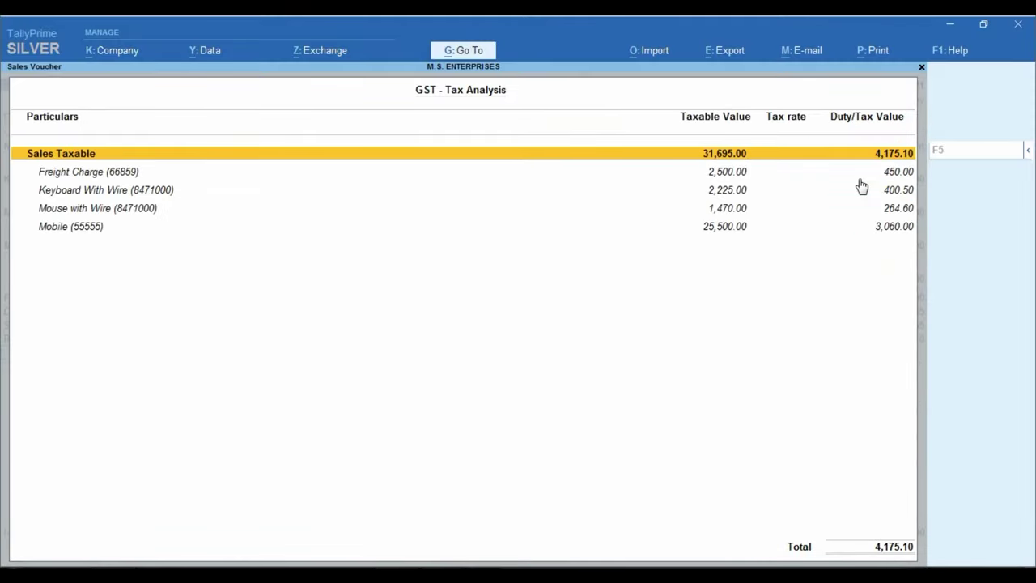
{"action": "key", "text": "Escape"}
Step: Finish the ledger entries, accept the party's bill-wise details as New Ref, and save the sales voucher
{"action": "key", "text": "Return"}
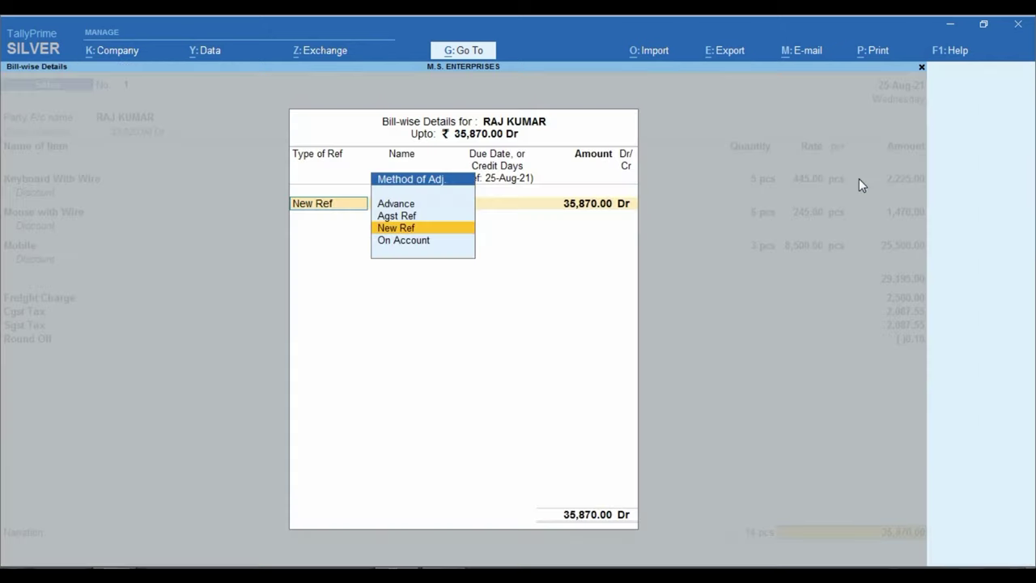
{"action": "key", "text": "Return"}
{"action": "key", "text": "Return"}
{"action": "key", "text": "Return"}
{"action": "key", "text": "Return"}
{"action": "key", "text": "Return"}
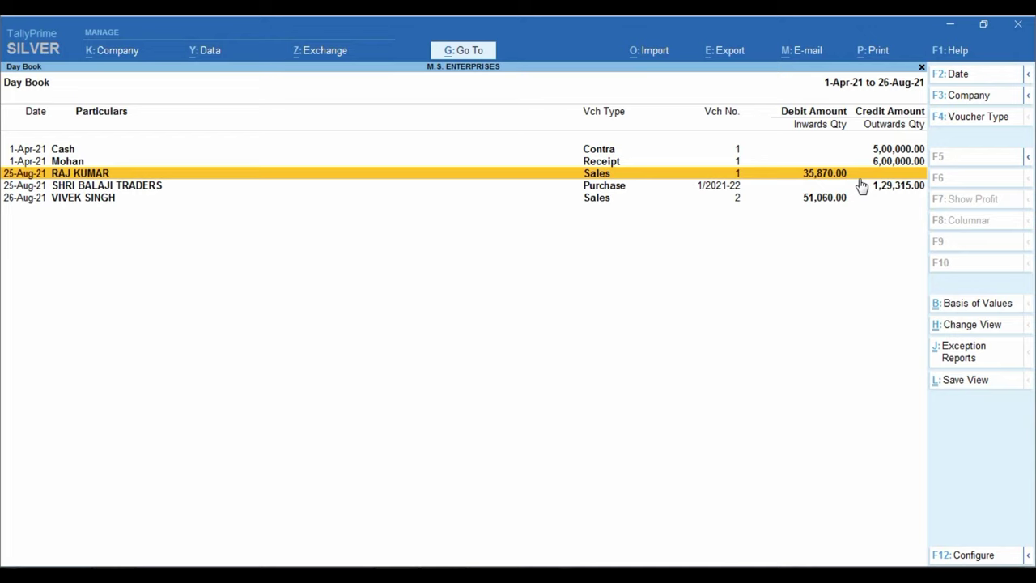
Step: Reopen sales voucher No. 1 dated 25-Aug-21 for alteration, keeping its party and stock item entries up to the ledger lines
{"action": "key", "text": "Return"}
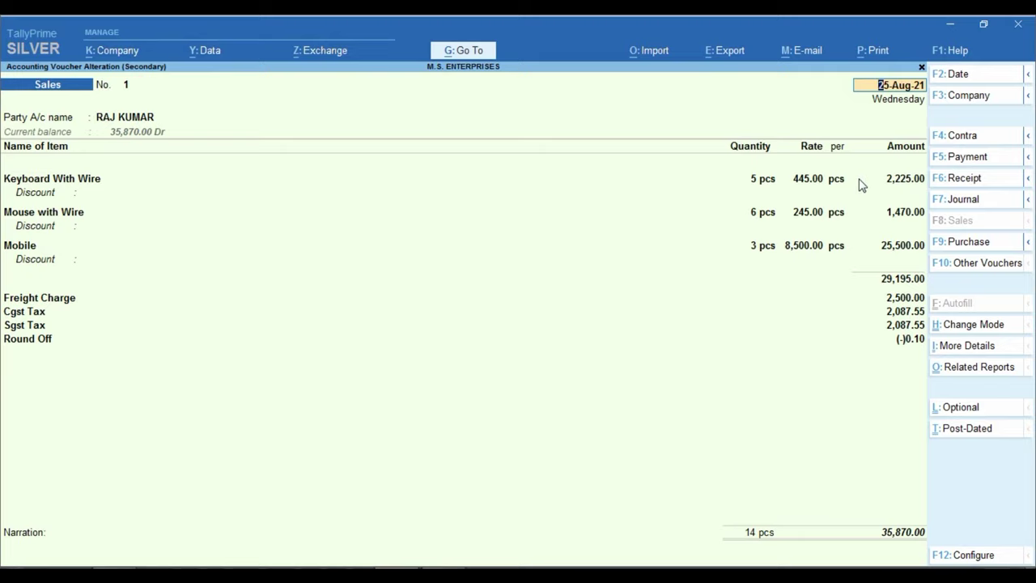
{"action": "key", "text": "Return"}
{"action": "key", "text": "Return"}
{"action": "key", "text": "Return"}
{"action": "key", "text": "Return"}
{"action": "key", "text": "Return"}
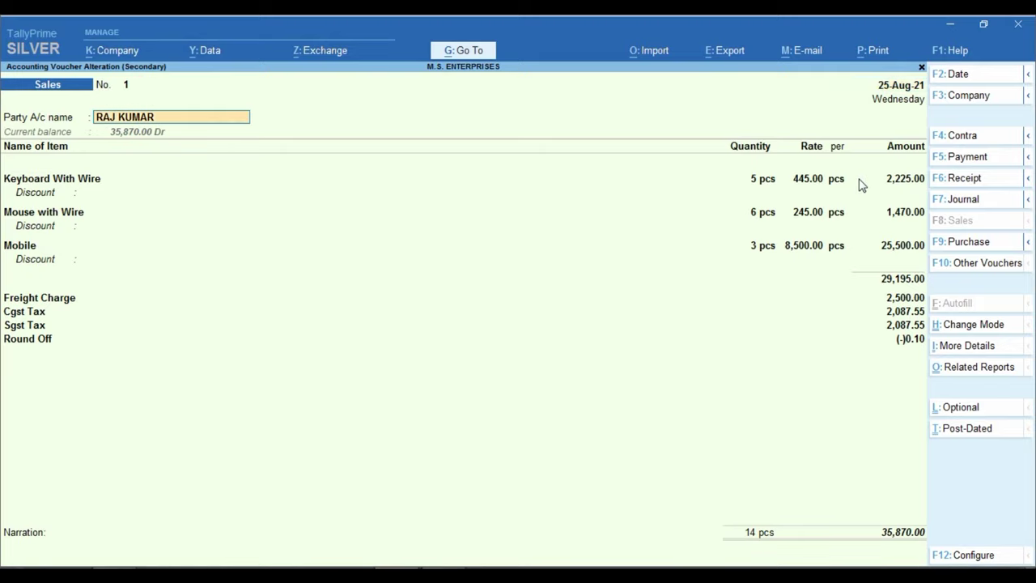
{"action": "key", "text": "Return"}
{"action": "key", "text": "Return"}
{"action": "key", "text": "Return"}
{"action": "key", "text": "Return"}
{"action": "key", "text": "Return"}
{"action": "key", "text": "Return"}
{"action": "key", "text": "Return"}
{"action": "key", "text": "Return"}
{"action": "key", "text": "Return"}
{"action": "key", "text": "Return"}
{"action": "key", "text": "Return"}
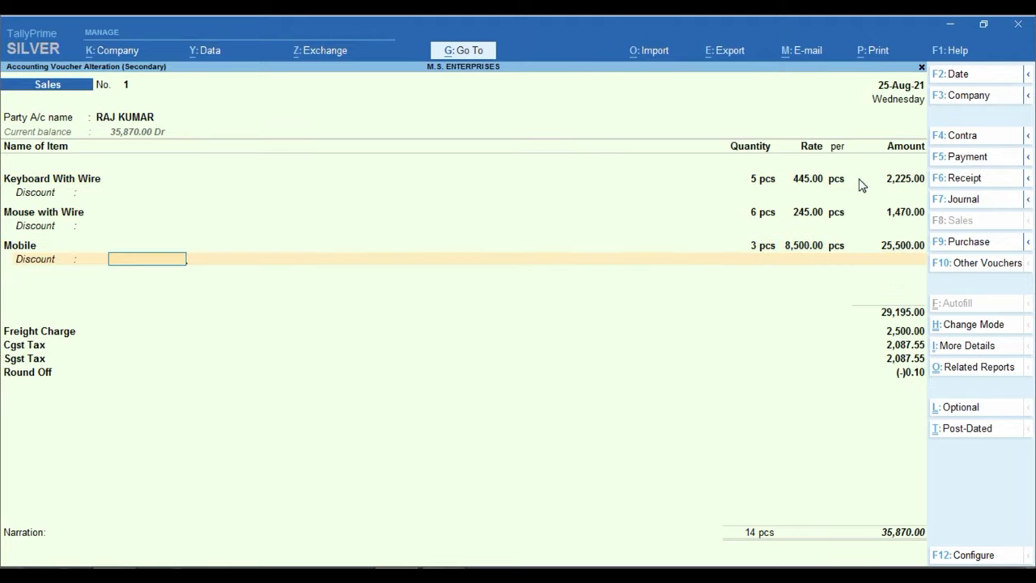
{"action": "key", "text": "Return"}
{"action": "key", "text": "Return"}
Step: Remove the Freight Charge ledger line from sales voucher No. 1
{"action": "key", "text": "BackSpace"}
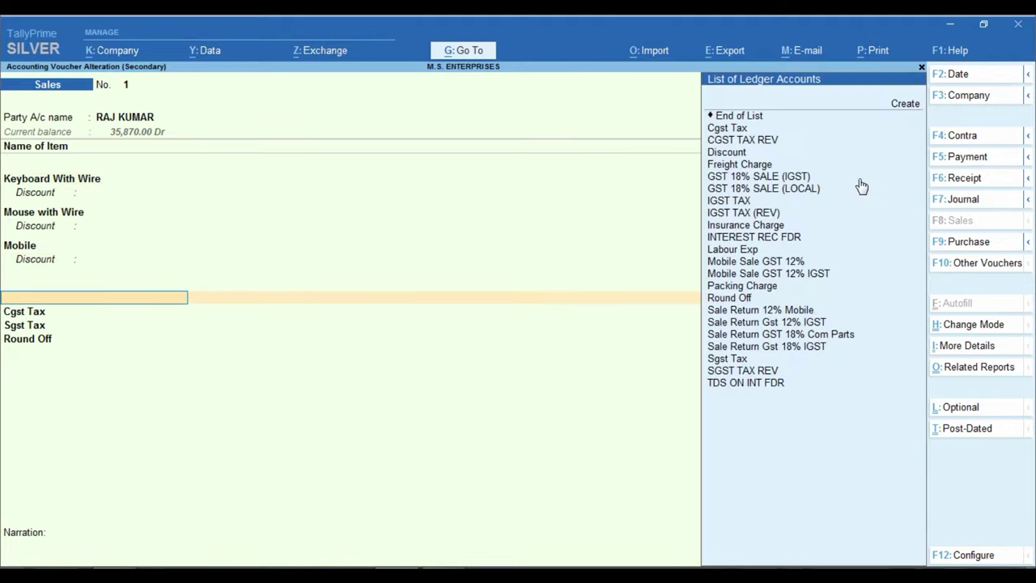
{"action": "key", "text": "Return"}
{"action": "key", "text": "Return"}
{"action": "key", "text": "Return"}
{"action": "key", "text": "Return"}
{"action": "key", "text": "Return"}
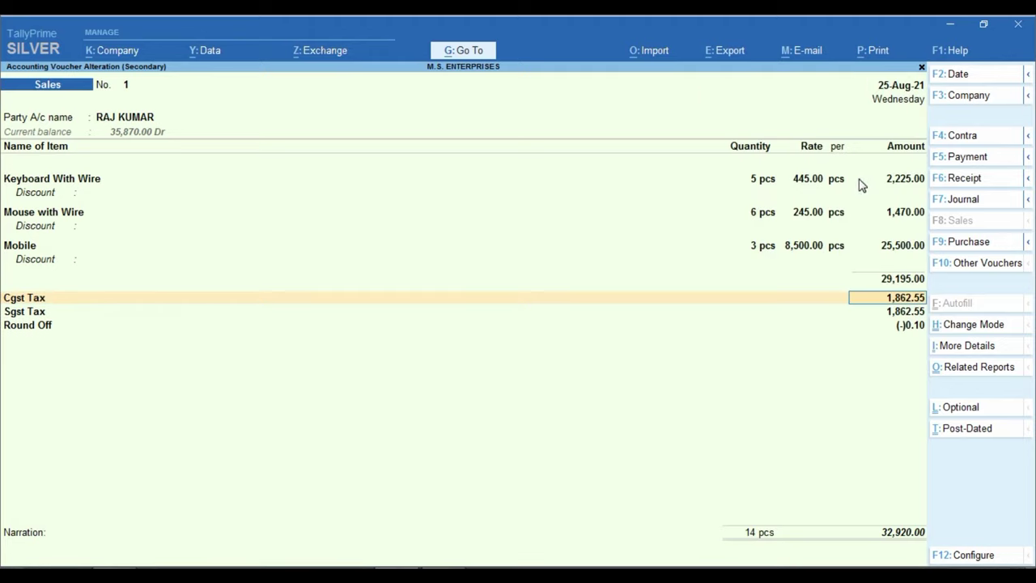
Step: Accept the recalculated Cgst Tax, Sgst Tax and Round Off amounts with the bill-wise details, and save the altered voucher
{"action": "key", "text": "Return"}
{"action": "key", "text": "Return"}
{"action": "key", "text": "Return"}
{"action": "key", "text": "Return"}
{"action": "key", "text": "Return"}
{"action": "key", "text": "Return"}
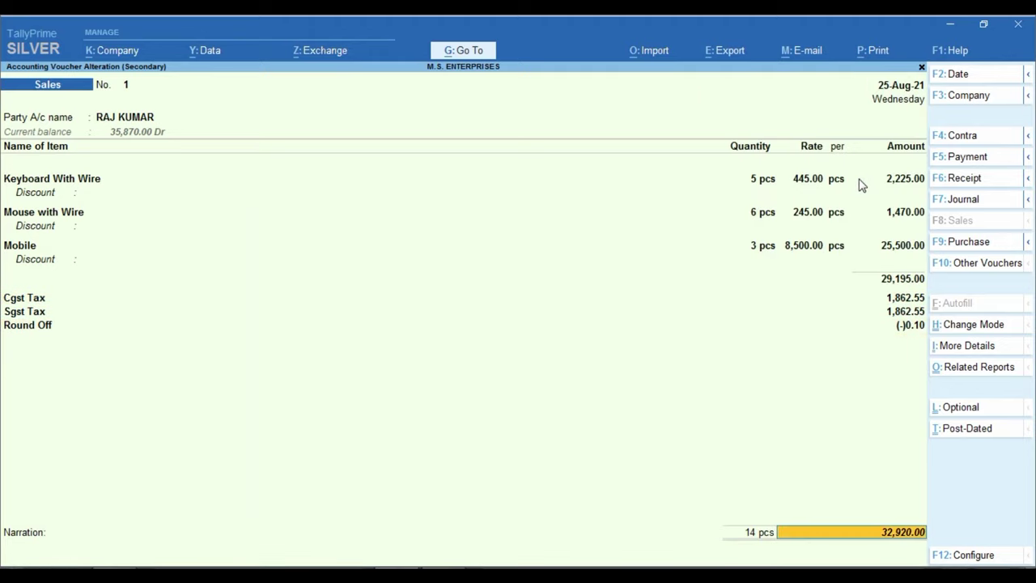
{"action": "key", "text": "Return"}
{"action": "key", "text": "Return"}
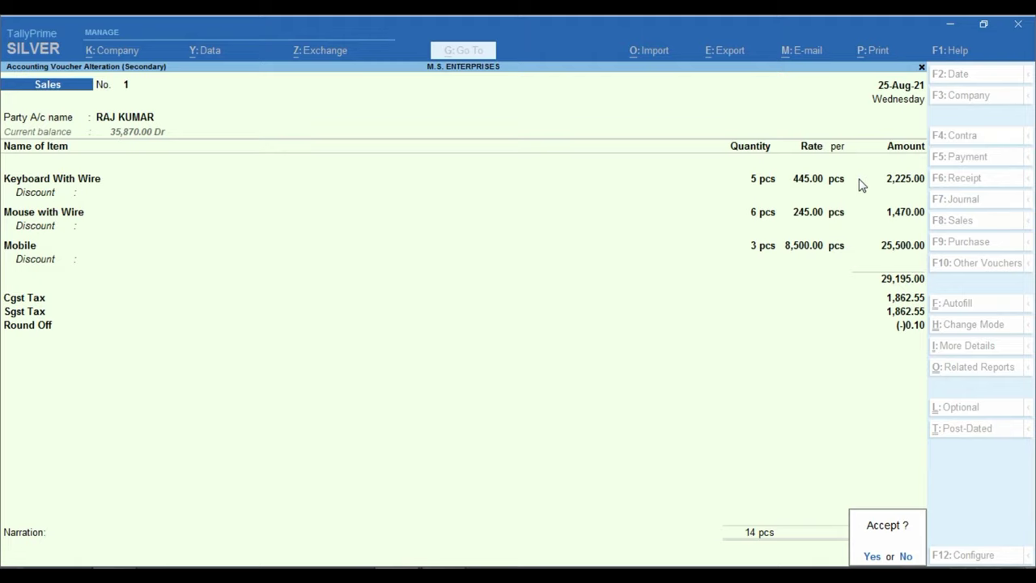
{"action": "key", "text": "Return"}
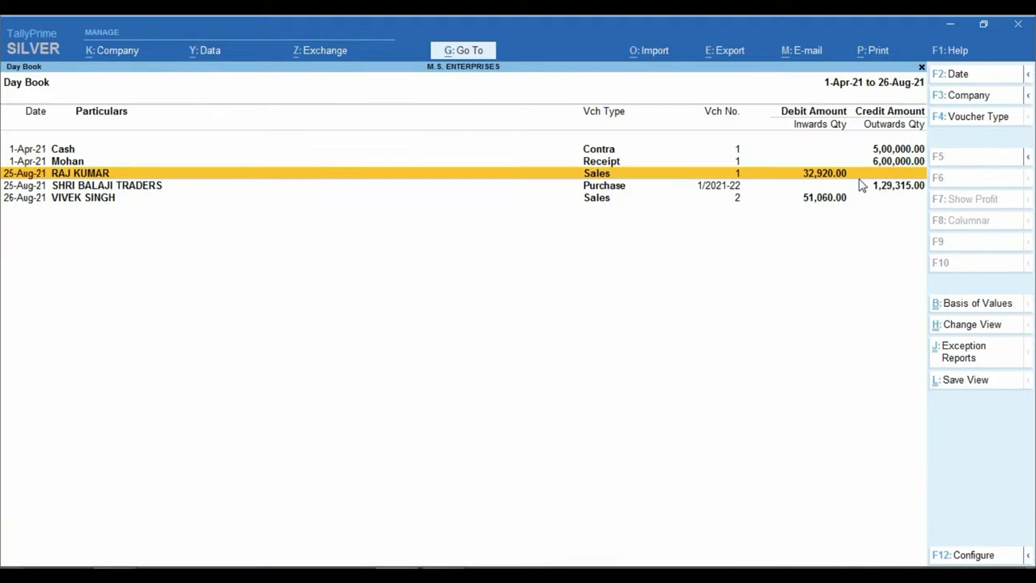
Step: Leave the Day Book for the Gateway of Tally and start a new sales voucher
{"action": "key", "text": "Escape"}
{"action": "key", "text": "Escape"}
{"action": "key", "text": "Escape"}
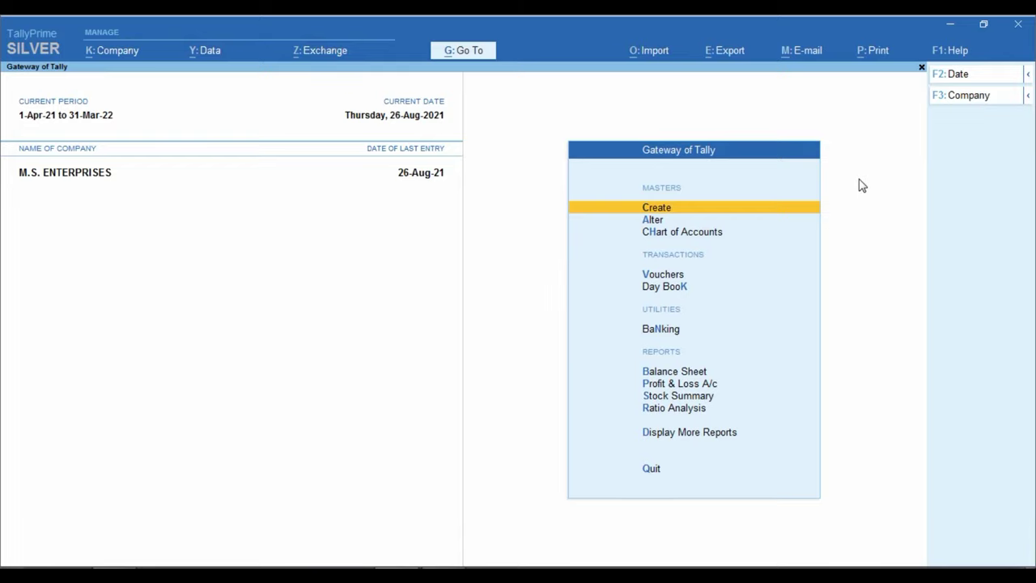
{"action": "key", "text": "Down"}
{"action": "key", "text": "Down"}
{"action": "key", "text": "Down"}
{"action": "key", "text": "Down"}
{"action": "key", "text": "Up"}
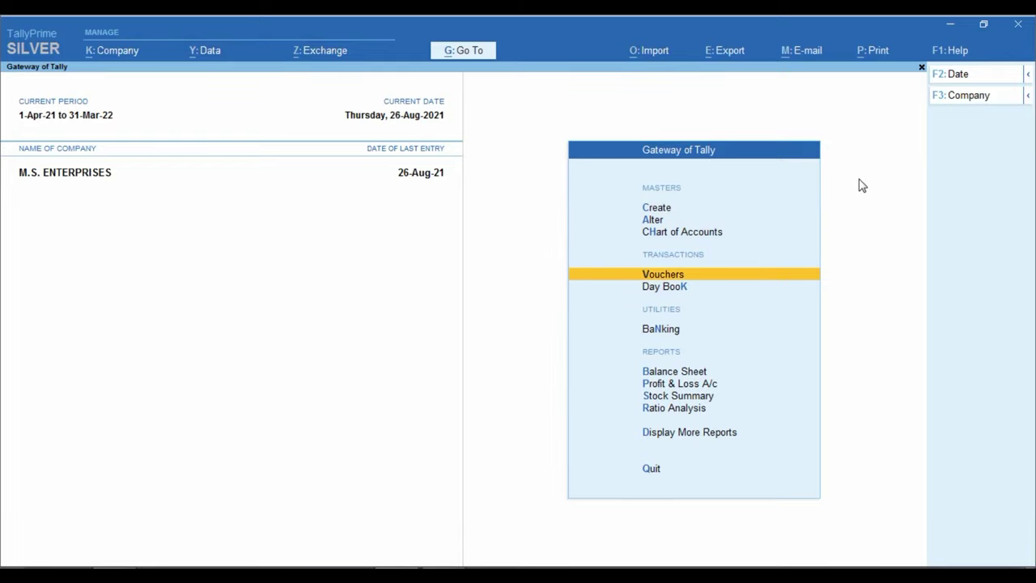
{"action": "key", "text": "Return"}
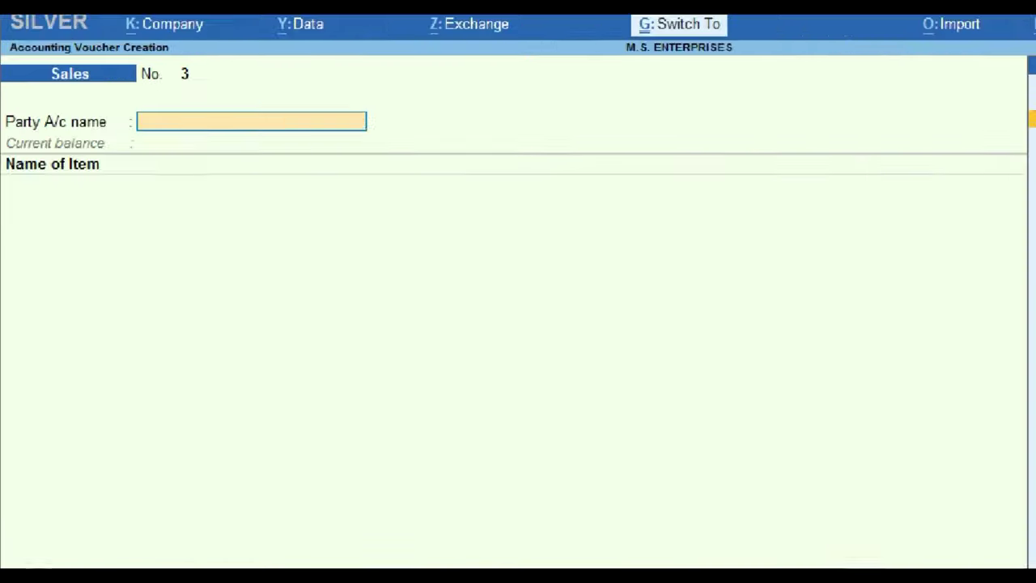
{"action": "left_click", "coordinate": [23, 103]}
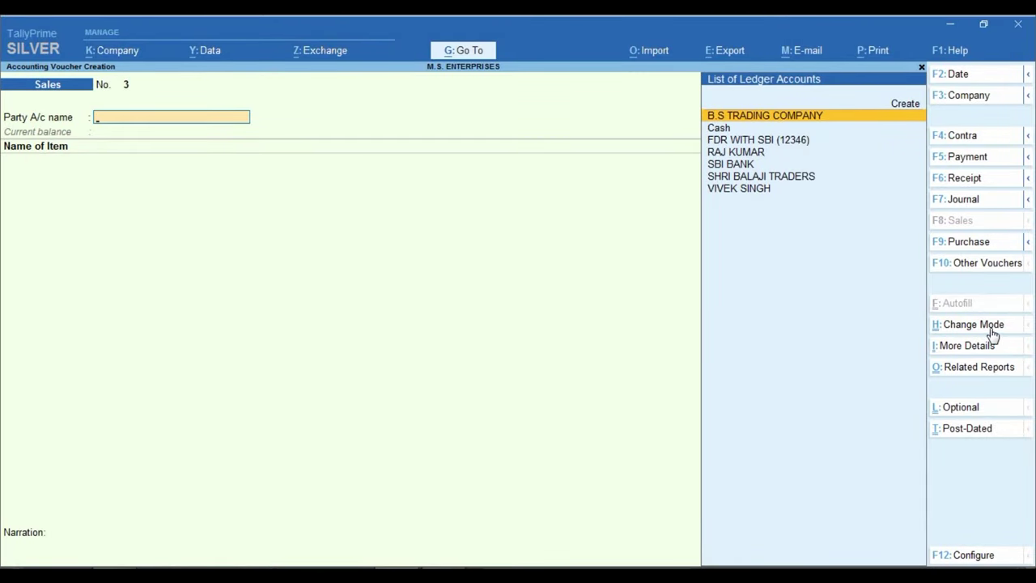
Step: Change the new sales voucher's mode to Accounting Invoice
{"action": "key", "text": "ctrl"}
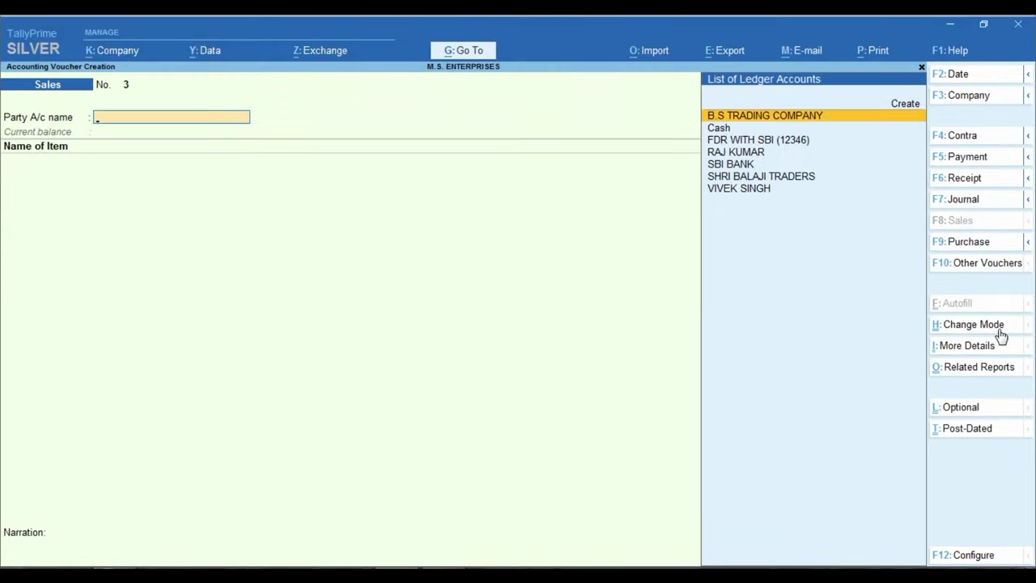
{"action": "left_click", "coordinate": [935, 326]}
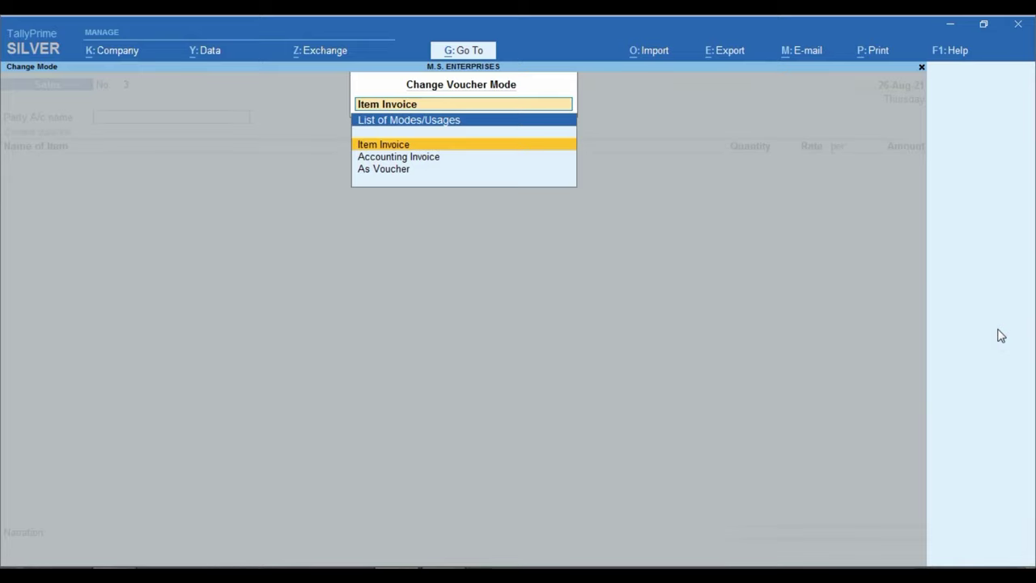
{"action": "key", "text": "Down"}
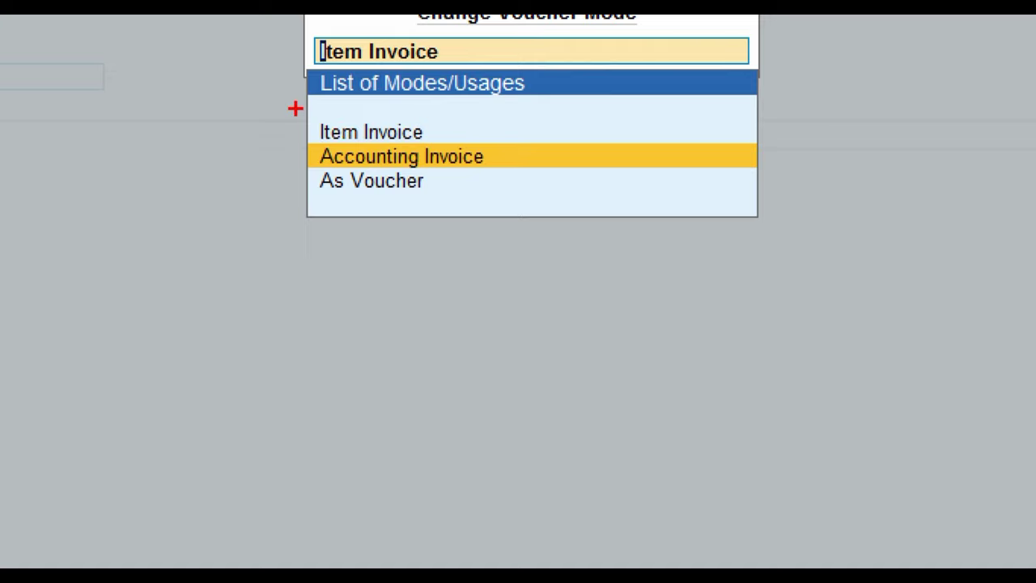
{"action": "left_click_drag", "start_coordinate": [299, 145], "coordinate": [520, 170]}
{"action": "key", "text": "Return"}
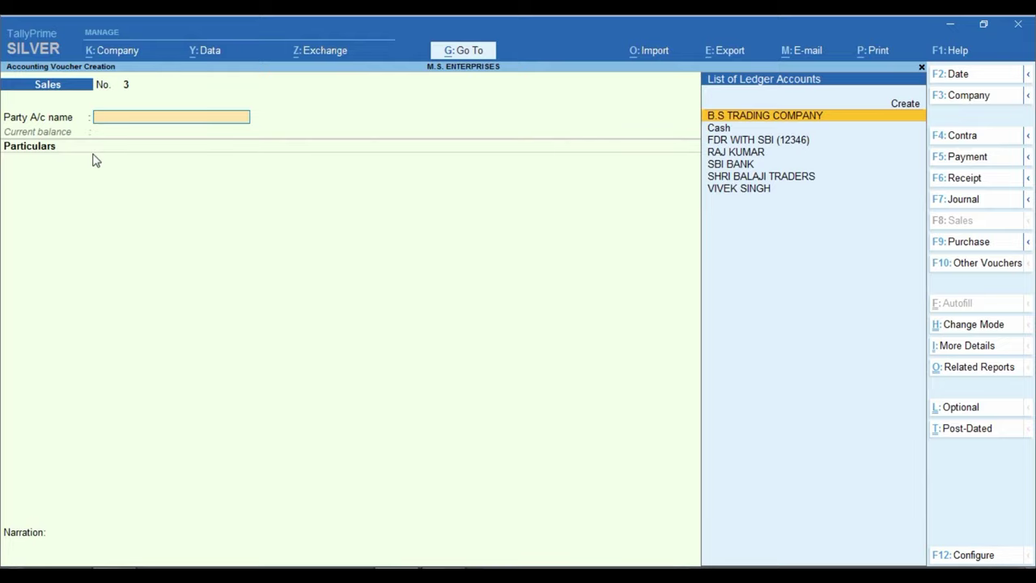
Step: Select the customer's party account and add the Freight Charge ledger with an amount of 2,500
{"action": "type", "text": "Raj"}
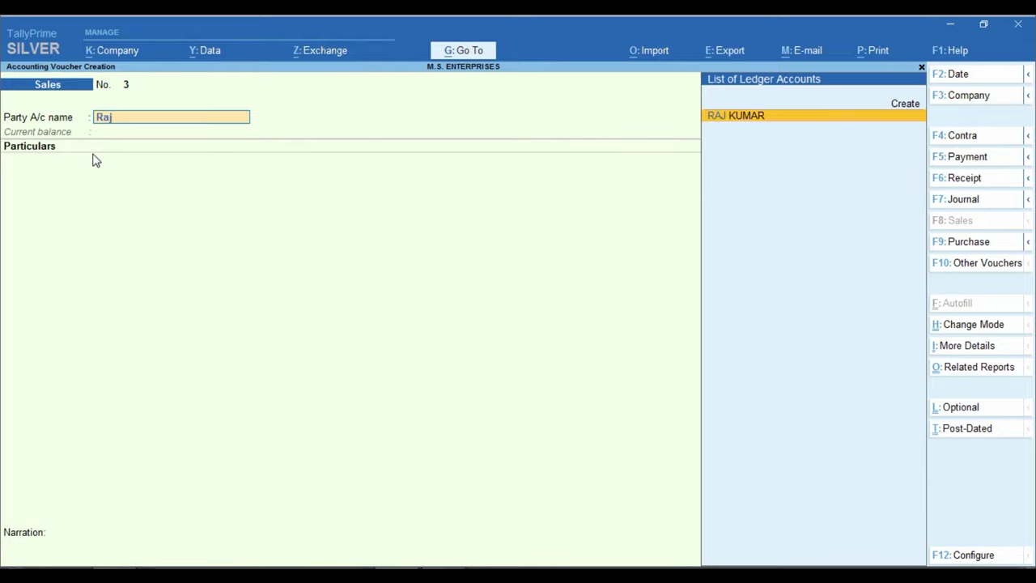
{"action": "key", "text": "Return"}
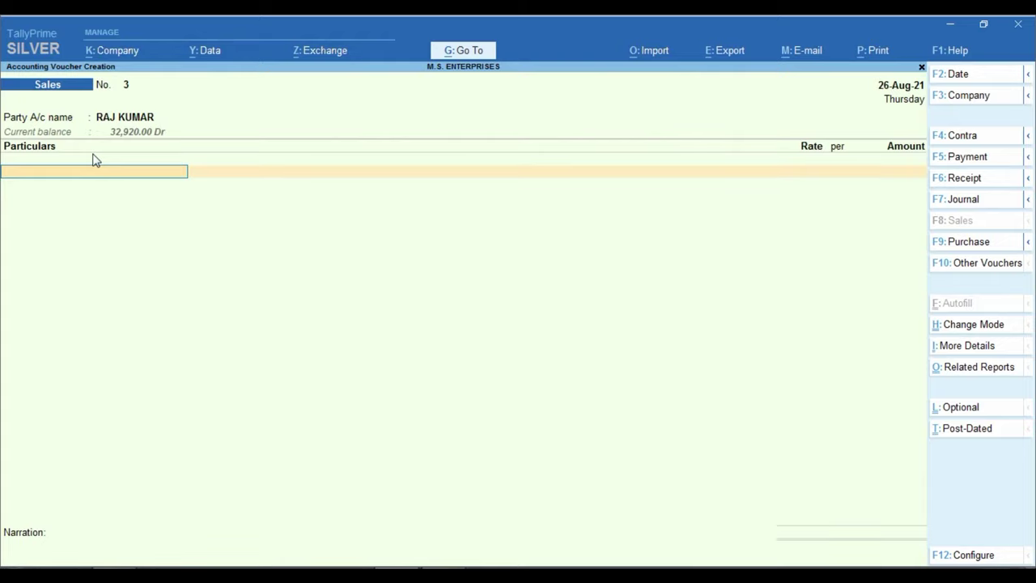
{"action": "type", "text": "F"}
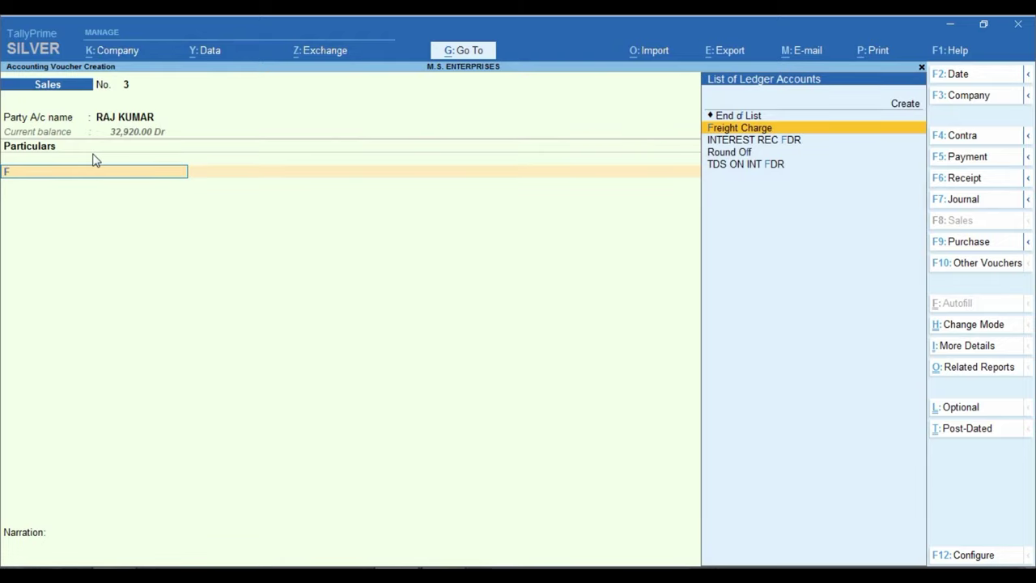
{"action": "key", "text": "Return"}
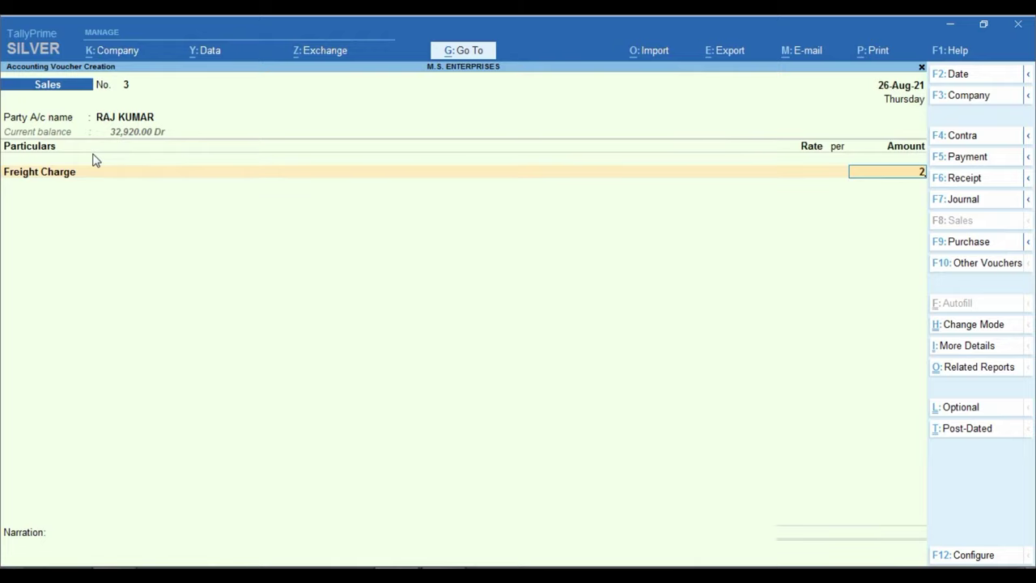
{"action": "key", "text": "Return"}
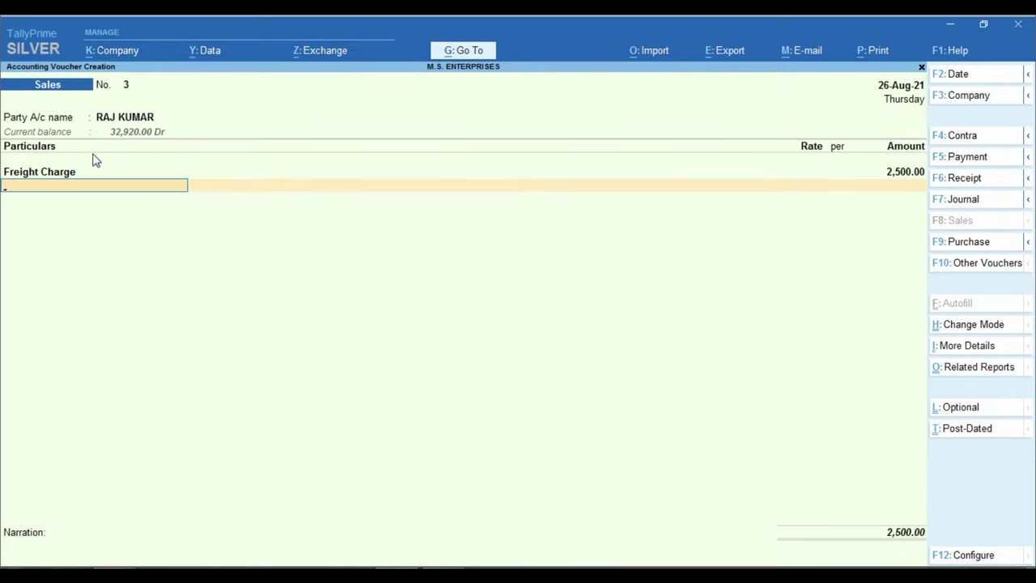
Step: Add the Cgst Tax and Sgst Tax ledgers with their calculated amounts below Freight Charge
{"action": "type", "text": "Cg"}
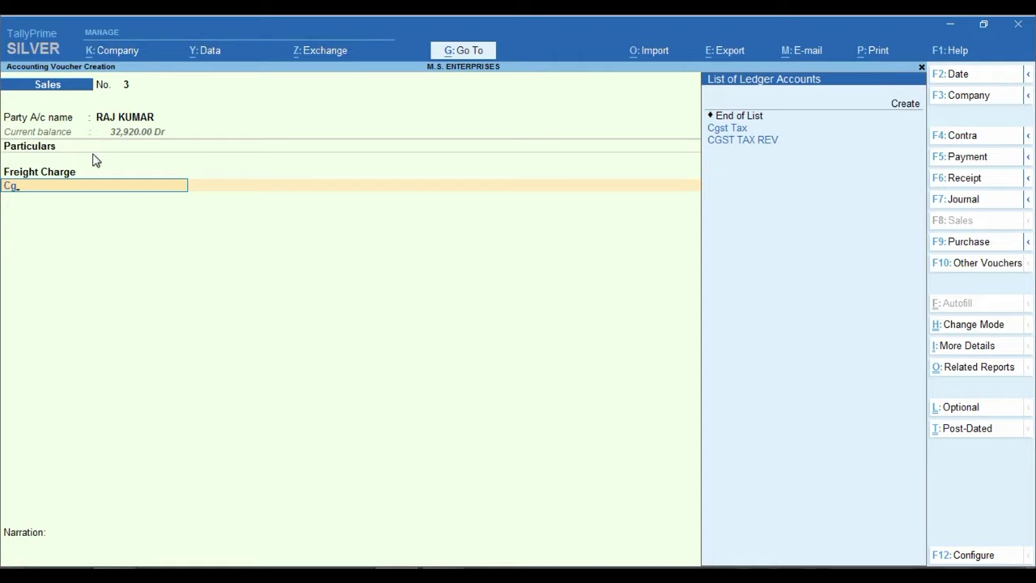
{"action": "key", "text": "Return"}
{"action": "key", "text": "Return"}
{"action": "type", "text": "Sg"}
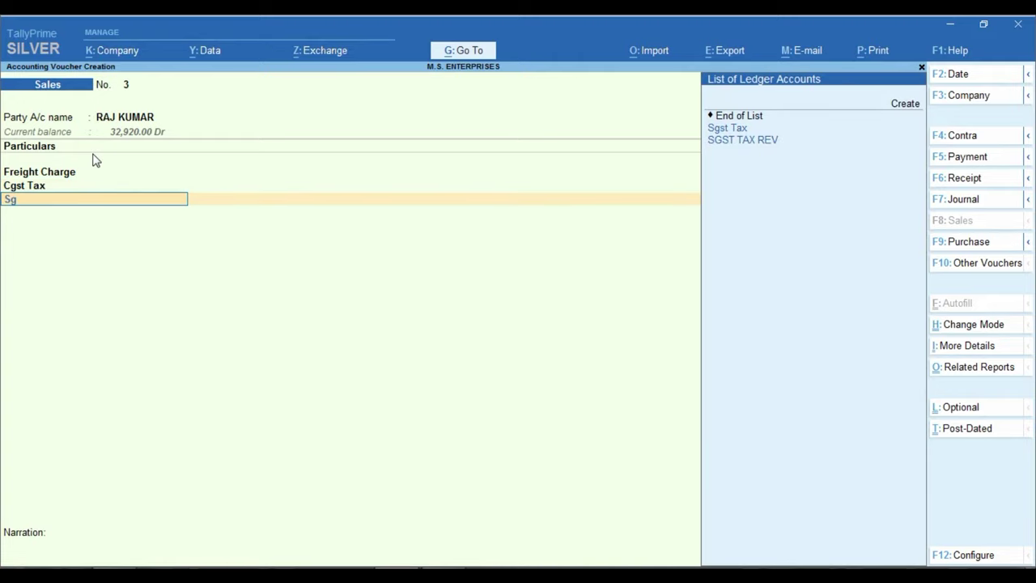
{"action": "key", "text": "Return"}
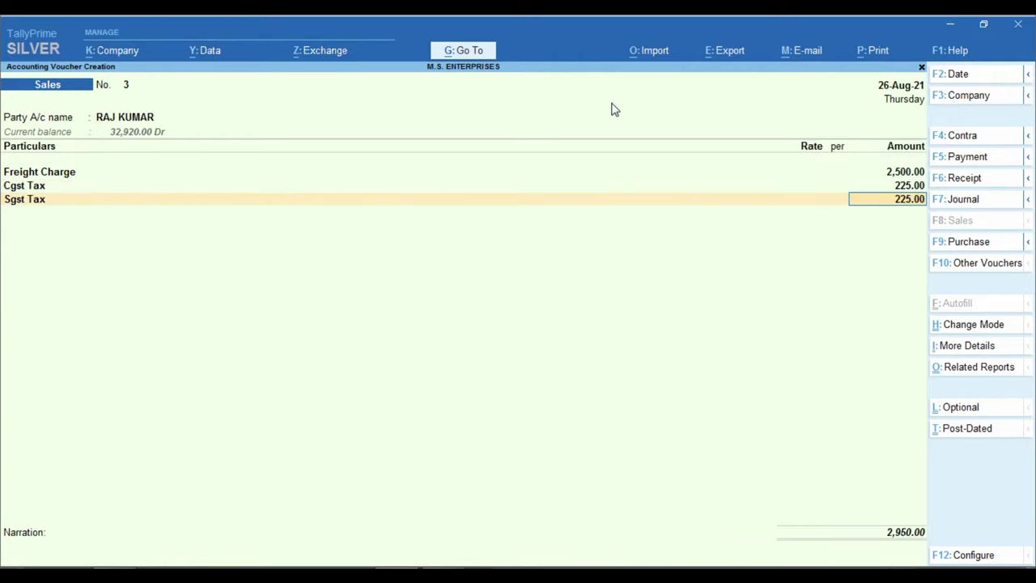
Step: Open the GST - Tax Analysis of the freight invoice and examine its taxable value and tax value
{"action": "key", "text": "ctrl"}
{"action": "left_click", "coordinate": [980, 372]}
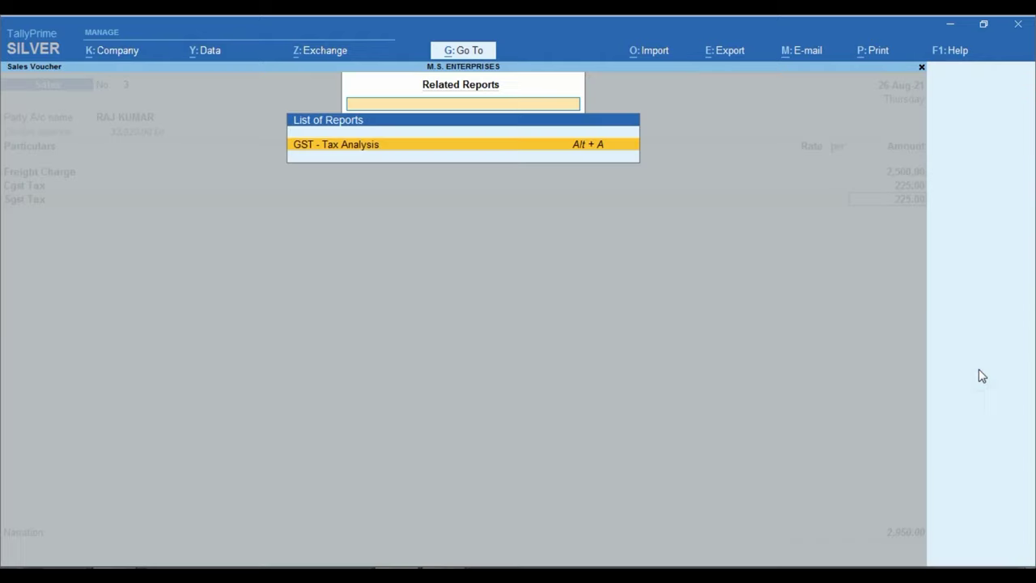
{"action": "left_click", "coordinate": [419, 151]}
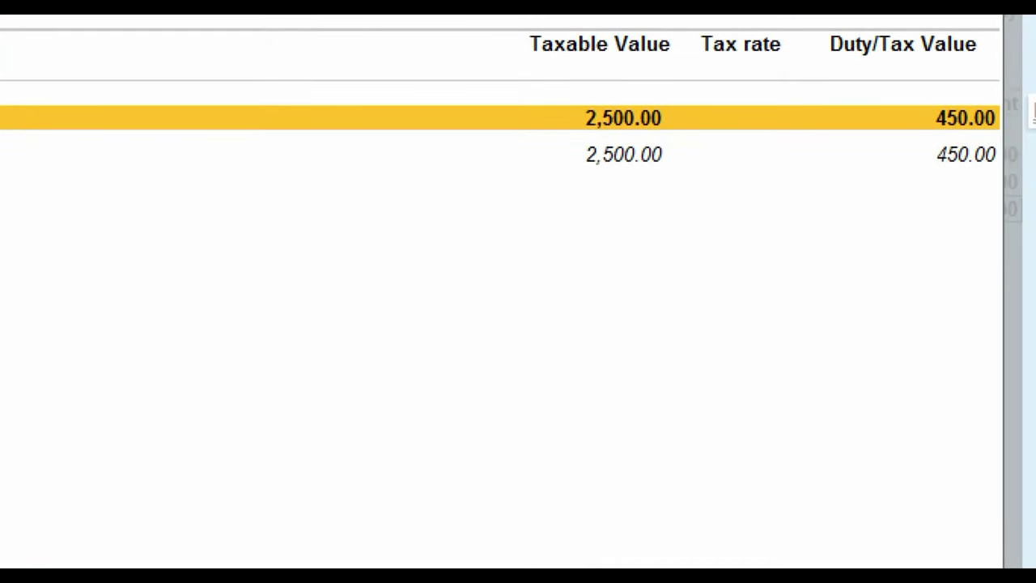
{"action": "left_click", "coordinate": [883, 193]}
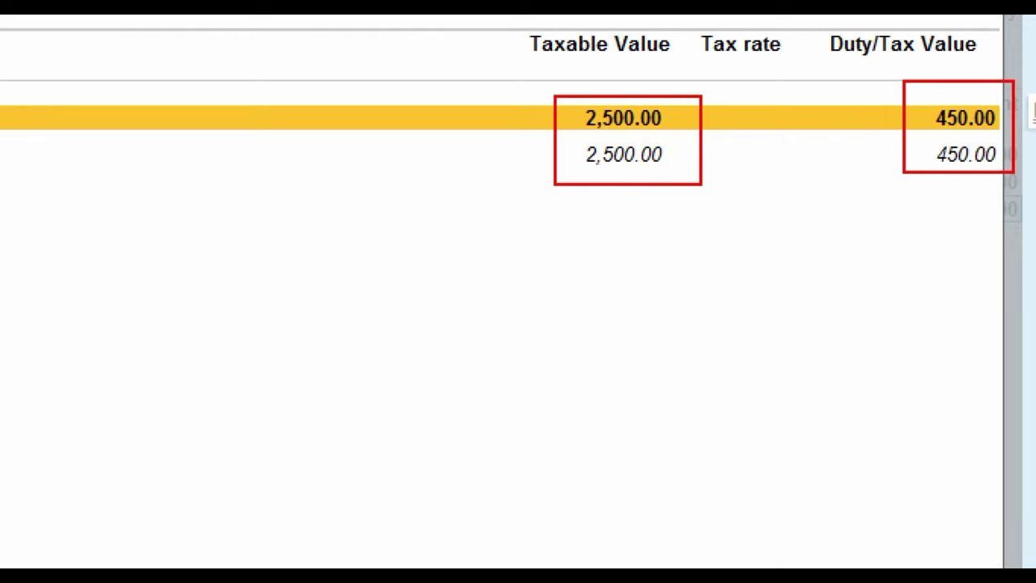
{"action": "key", "text": "Escape"}
Step: Accept the party's bill-wise details as New Ref 3, save the freight sales voucher, and leave voucher creation
{"action": "key", "text": "Return"}
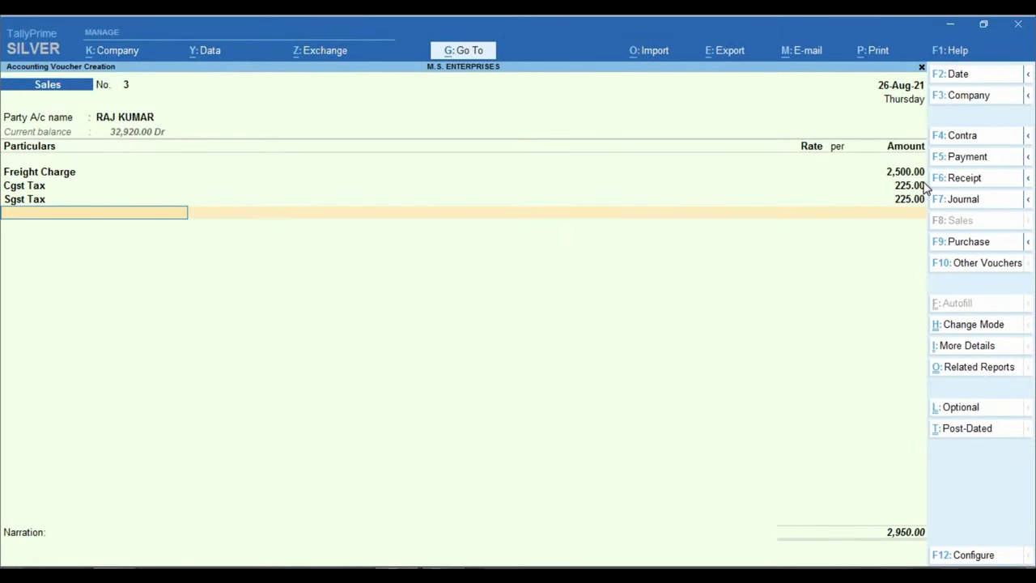
{"action": "key", "text": "Return"}
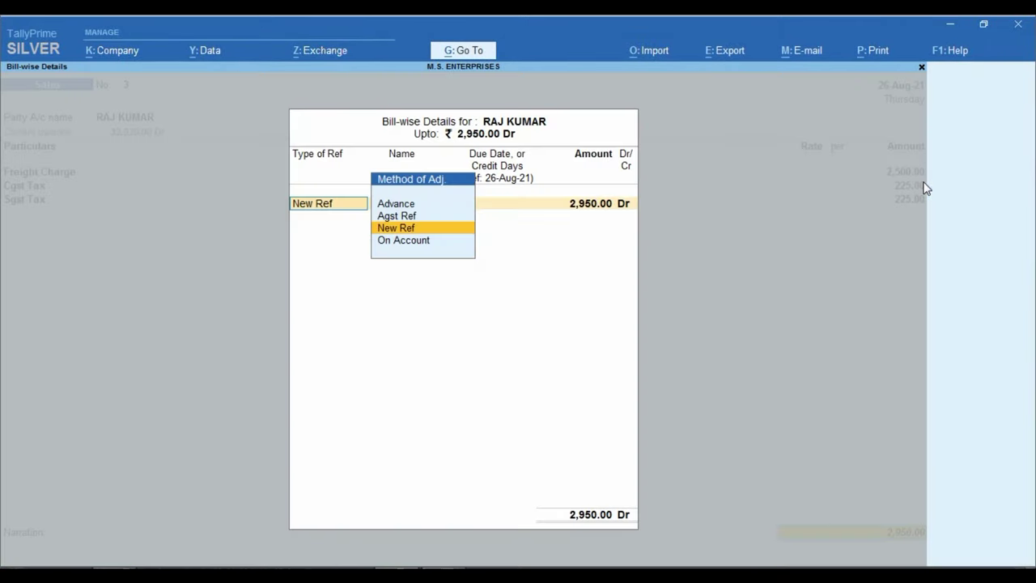
{"action": "key", "text": "Return"}
{"action": "key", "text": "Return"}
{"action": "key", "text": "Return"}
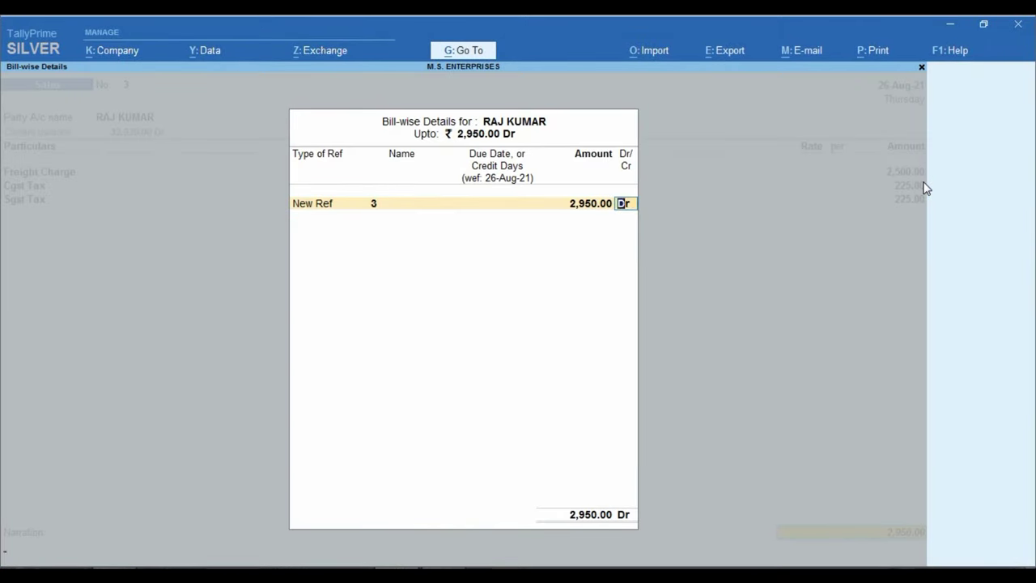
{"action": "key", "text": "Return"}
{"action": "key", "text": "Return"}
{"action": "key", "text": "Return"}
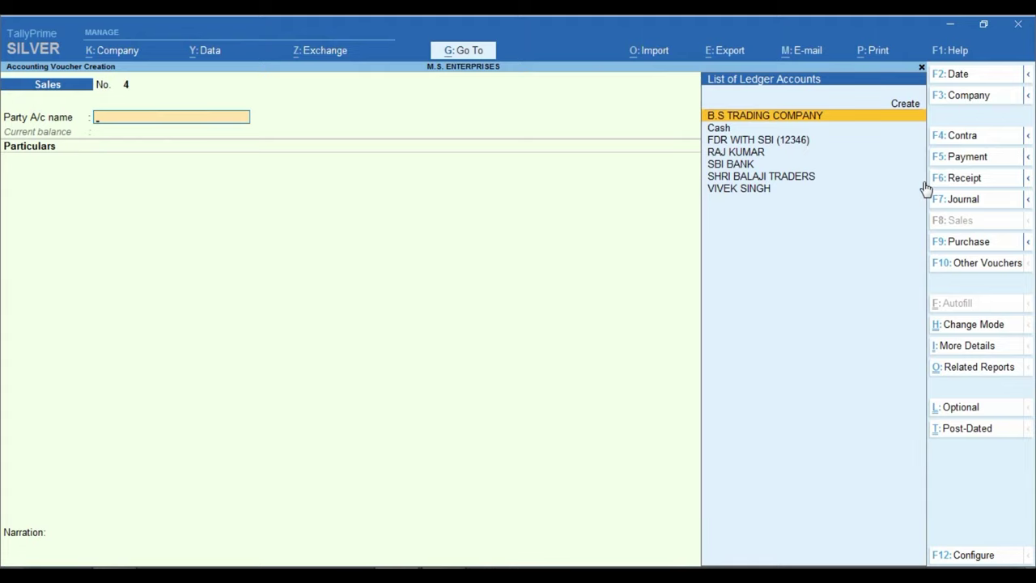
{"action": "key", "text": "Escape"}
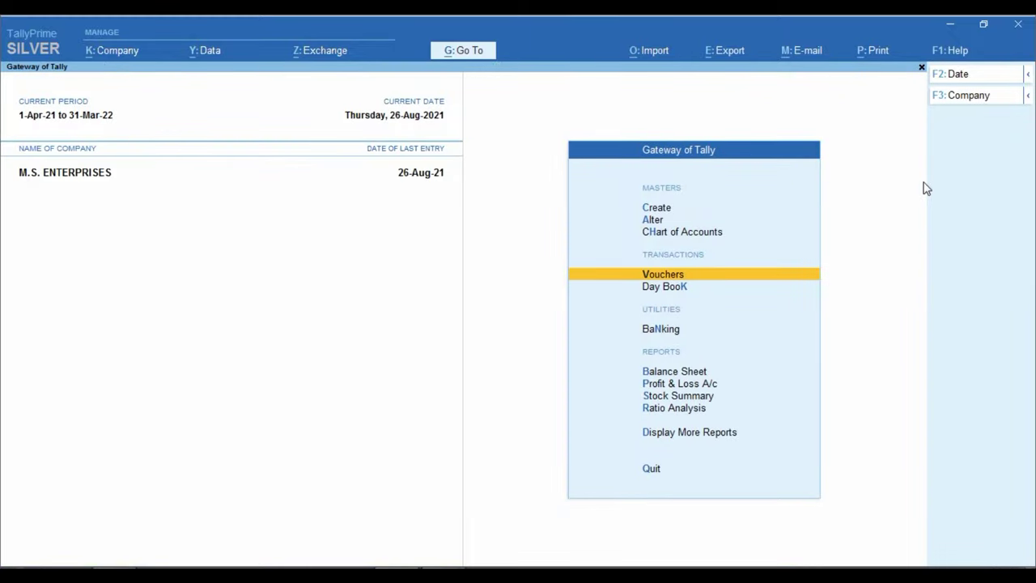
Step: Open the GSTR-1 report and set its period to 1-Apr-21 to 26-Aug-21
{"action": "key", "text": "d"}
{"action": "key", "text": "Down"}
{"action": "key", "text": "Down"}
{"action": "key", "text": "Down"}
{"action": "key", "text": "Down"}
{"action": "key", "text": "Down"}
{"action": "key", "text": "Down"}
{"action": "key", "text": "Down"}
{"action": "key", "text": "Down"}
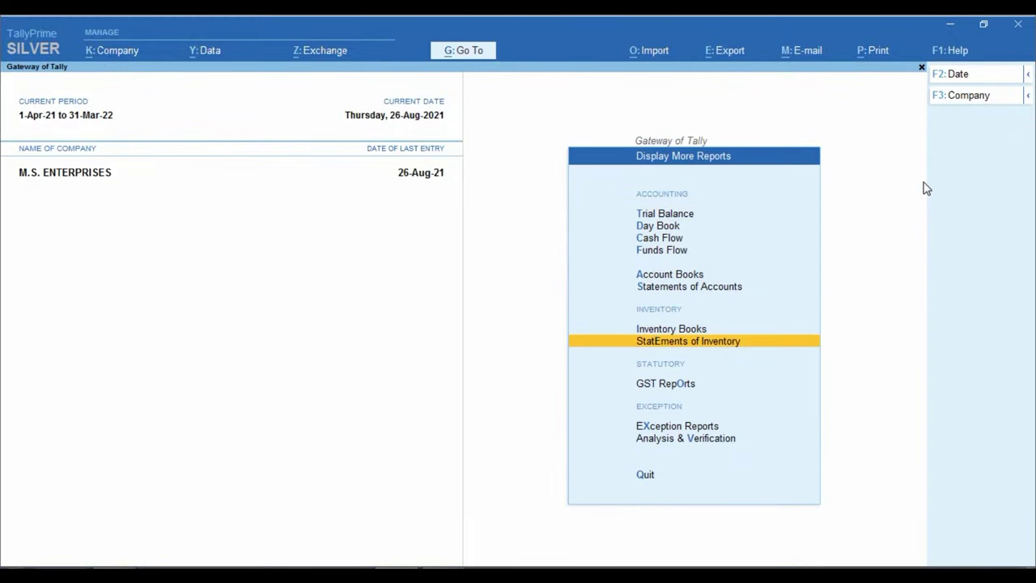
{"action": "key", "text": "Return"}
{"action": "key", "text": "Return"}
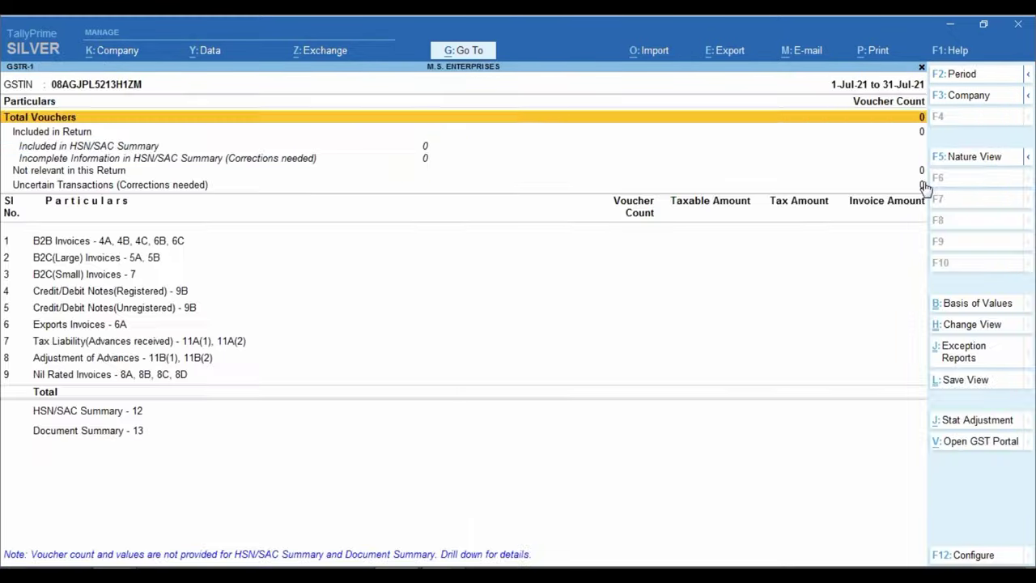
{"action": "key", "text": "F2"}
{"action": "key", "text": "Return"}
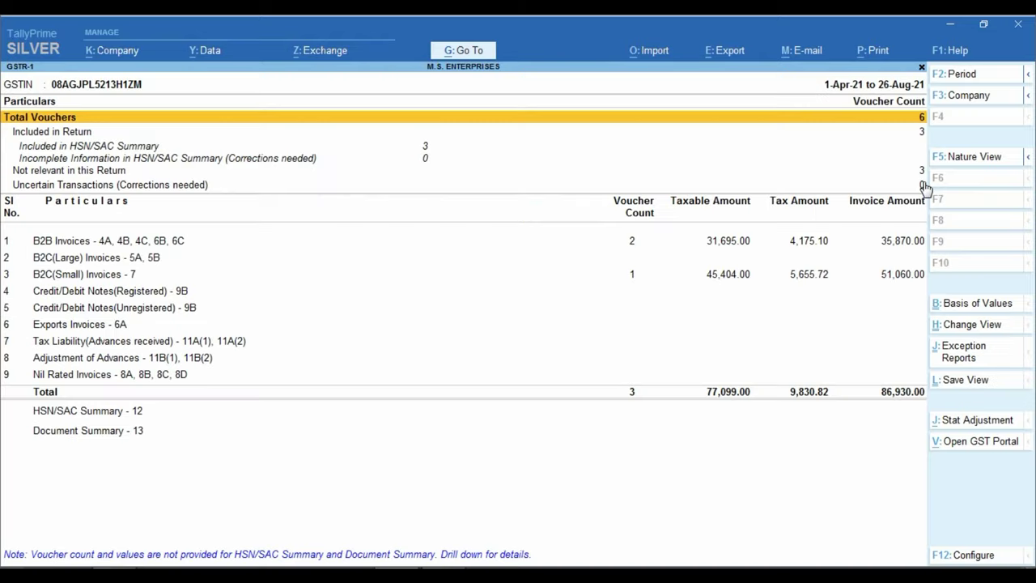
Step: Examine the voucher counts of the B2B Invoices and B2C(Small) Invoices rows in GSTR-1
{"action": "key", "text": "Down"}
{"action": "key", "text": "Down"}
{"action": "key", "text": "Down"}
{"action": "key", "text": "Down"}
{"action": "key", "text": "Down"}
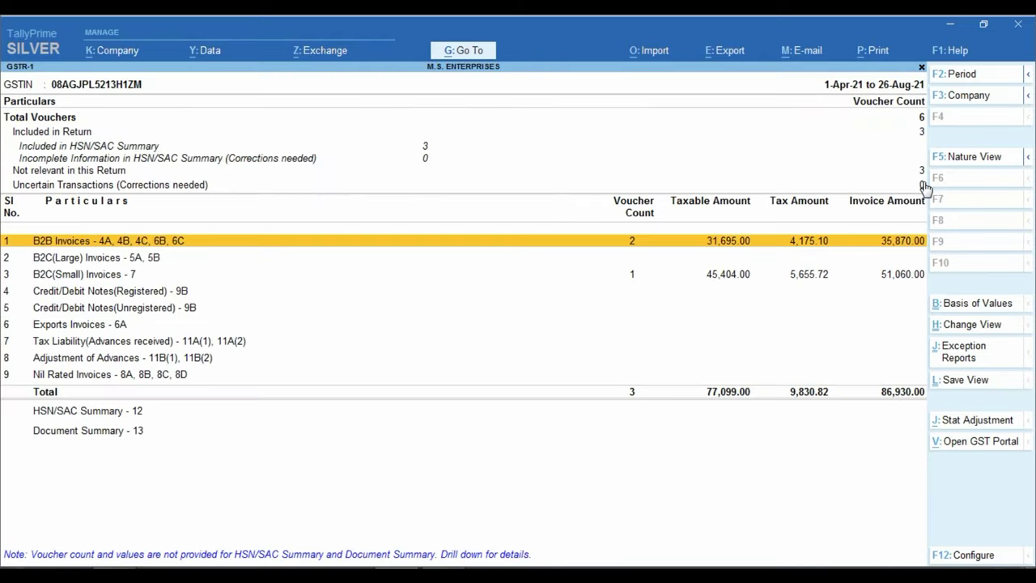
{"action": "key", "text": "Down"}
{"action": "key", "text": "Up"}
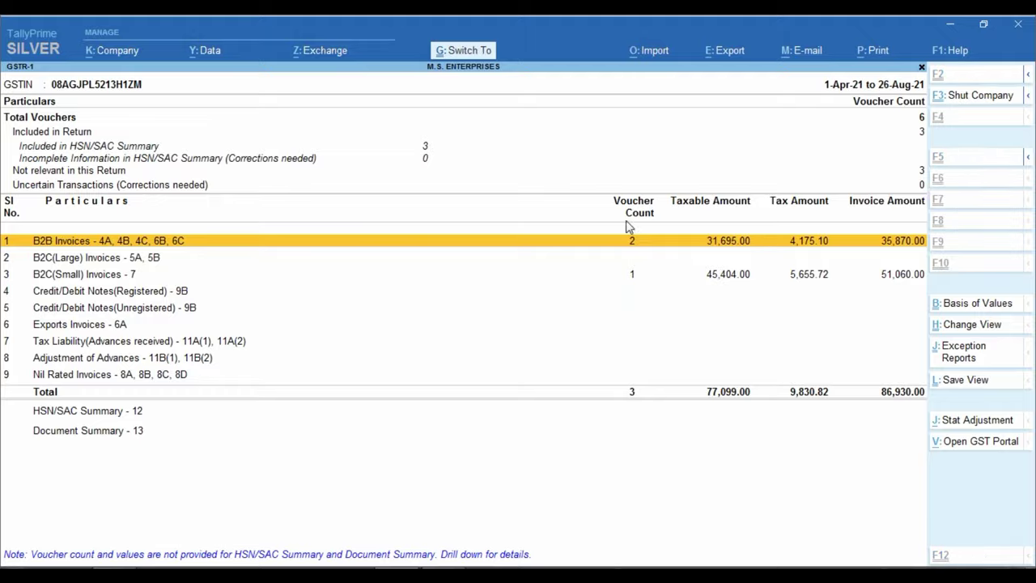
{"action": "key", "text": "ctrl+1"}
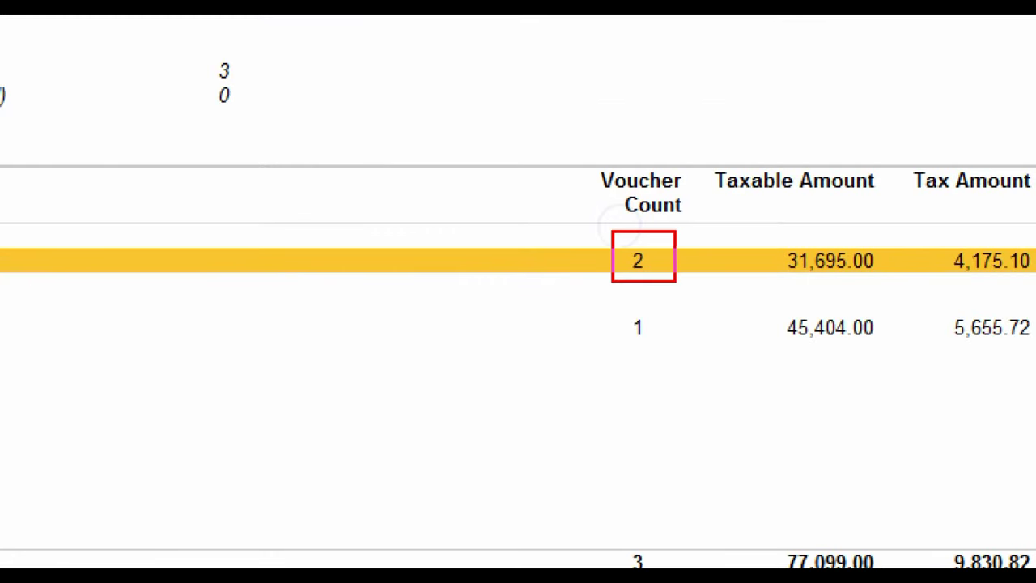
{"action": "left_click_drag", "start_coordinate": [589, 227], "coordinate": [688, 361]}
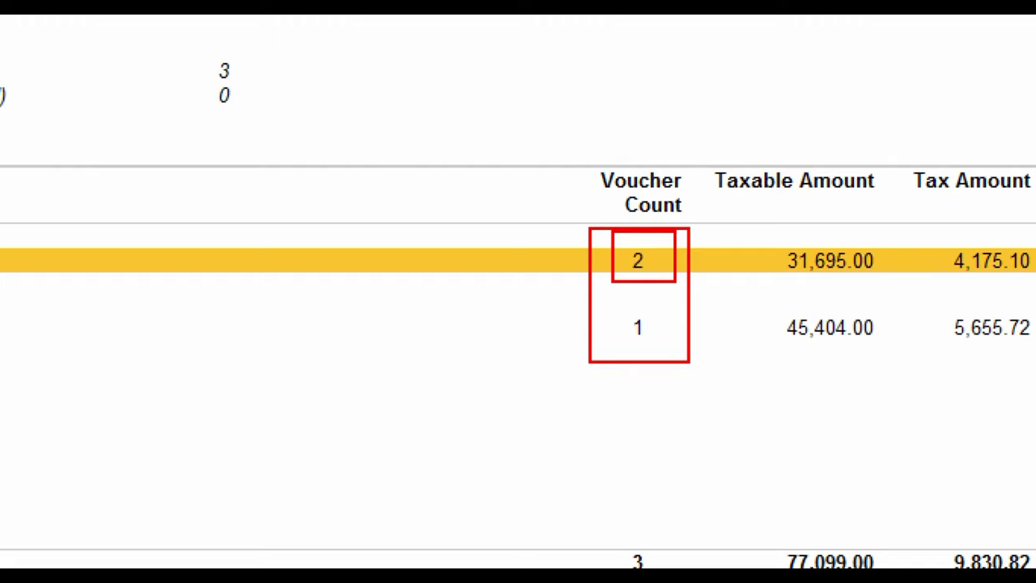
{"action": "key", "text": "Escape"}
Step: Drill down through B2B Invoices to the customer's individual vouchers and compare the taxable amounts of the goods and freight invoices
{"action": "key", "text": "Return"}
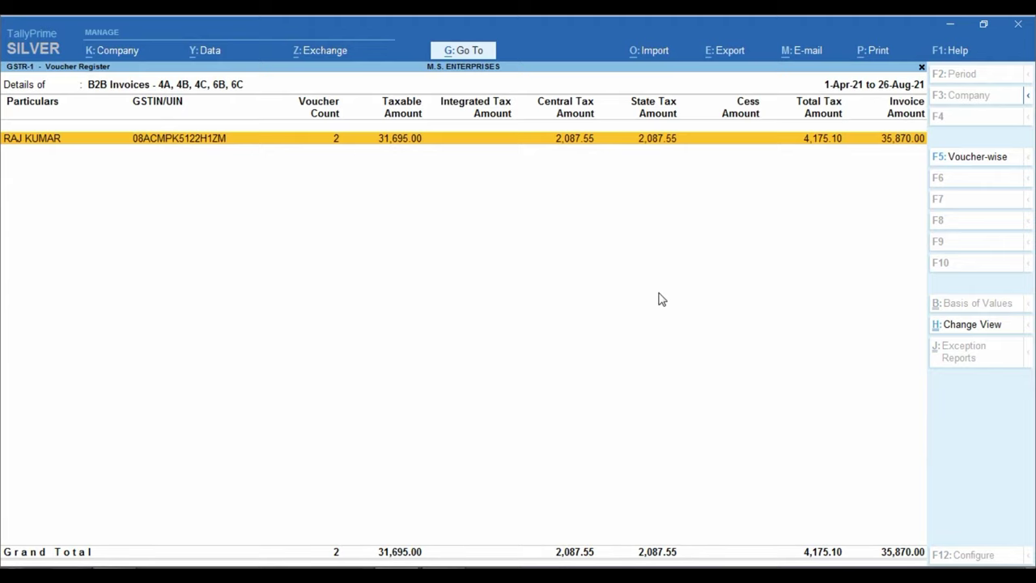
{"action": "key", "text": "Return"}
{"action": "key", "text": "ctrl"}
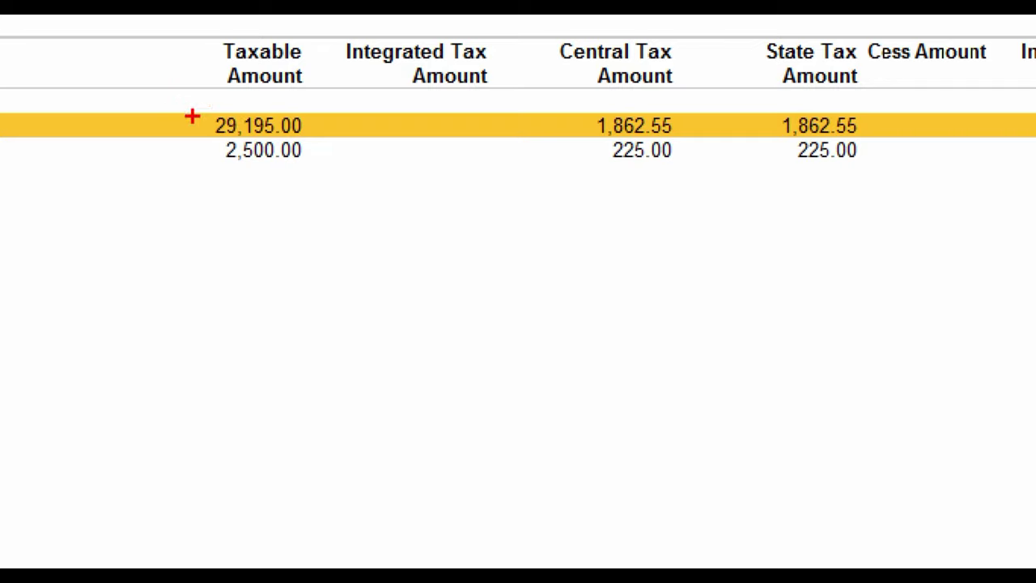
{"action": "mouse_move", "coordinate": [172, 99]}
{"action": "left_mouse_down"}
{"action": "mouse_move", "coordinate": [292, 148]}
{"action": "mouse_move", "coordinate": [317, 136]}
{"action": "left_mouse_up"}
{"action": "mouse_move", "coordinate": [170, 133]}
{"action": "left_mouse_down"}
{"action": "mouse_move", "coordinate": [349, 170]}
{"action": "mouse_move", "coordinate": [327, 171]}
{"action": "left_mouse_up"}
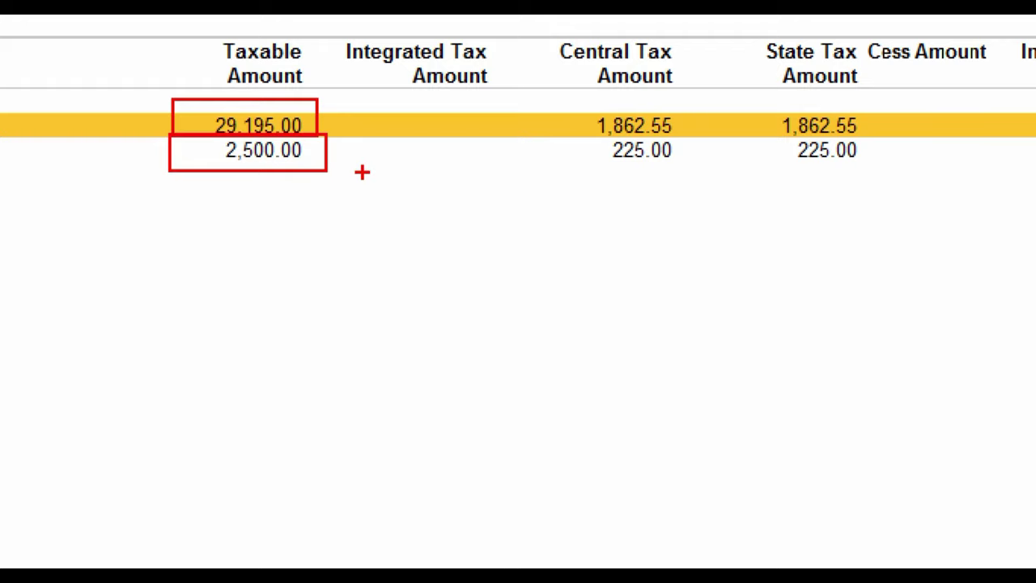
{"action": "key", "text": "Escape"}
{"action": "key", "text": "Escape"}
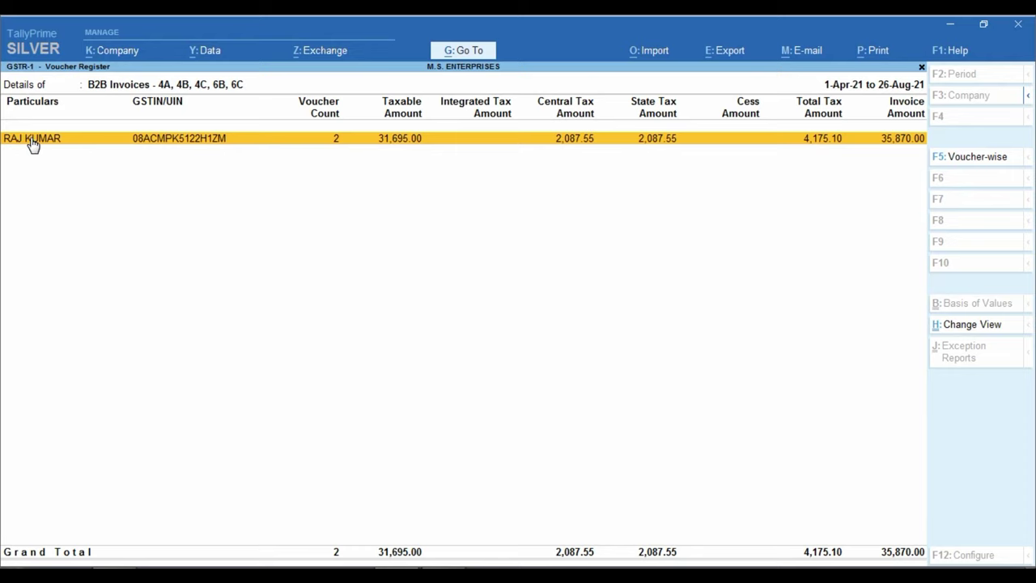
{"action": "key", "text": "Escape"}
Step: Open the HSN/SAC Summary - 12 from GSTR-1, examine the freight row's tax rate and tax amounts, and return to the Gateway of Tally
{"action": "key", "text": "Down"}
{"action": "key", "text": "Down"}
{"action": "key", "text": "Down"}
{"action": "key", "text": "Down"}
{"action": "key", "text": "Down"}
{"action": "key", "text": "Down"}
{"action": "key", "text": "Down"}
{"action": "key", "text": "Down"}
{"action": "key", "text": "Down"}
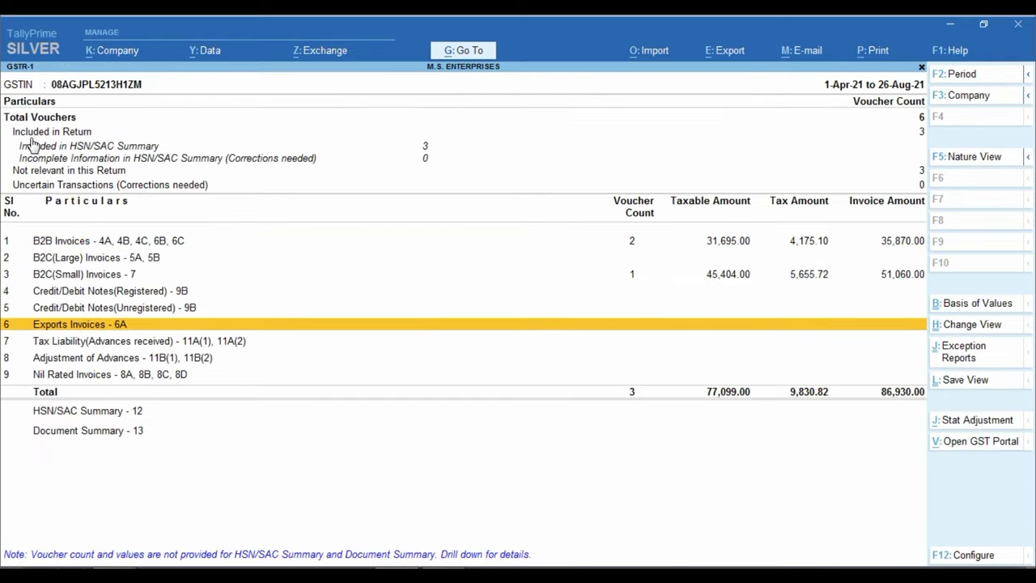
{"action": "key", "text": "Return"}
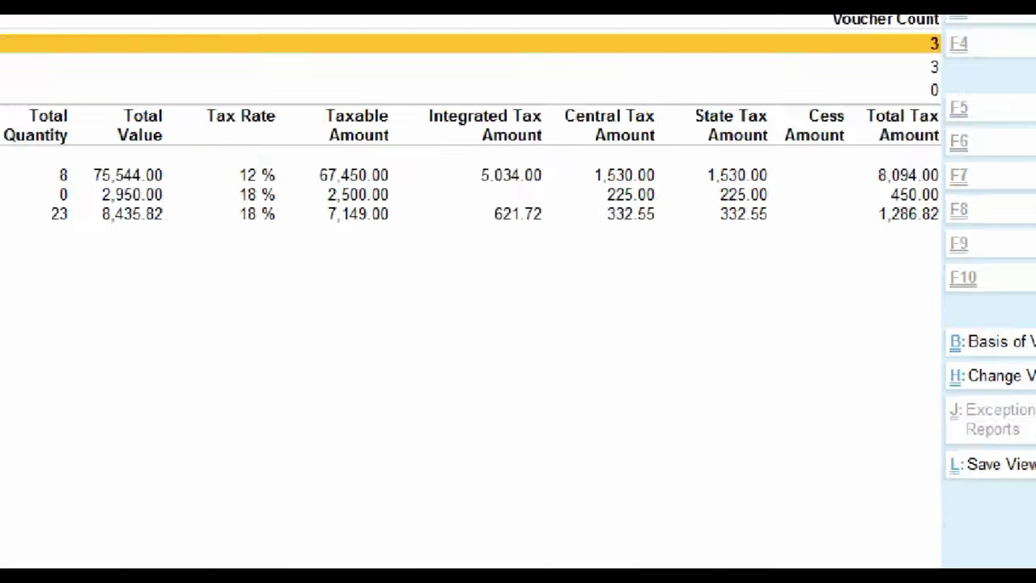
{"action": "key", "text": "Escape"}
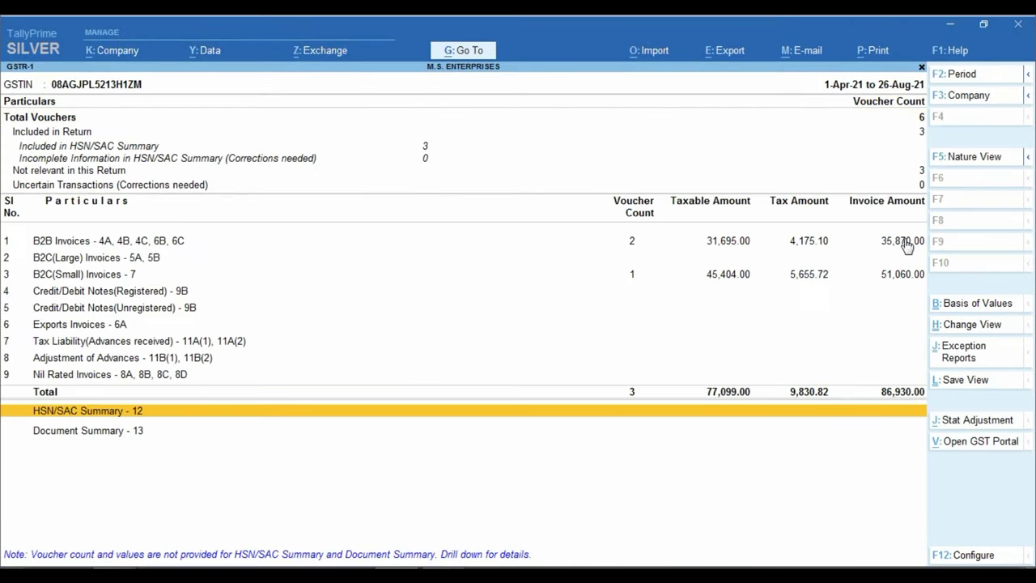
{"action": "key", "text": "Escape"}
{"action": "key", "text": "Escape"}
{"action": "key", "text": "Escape"}
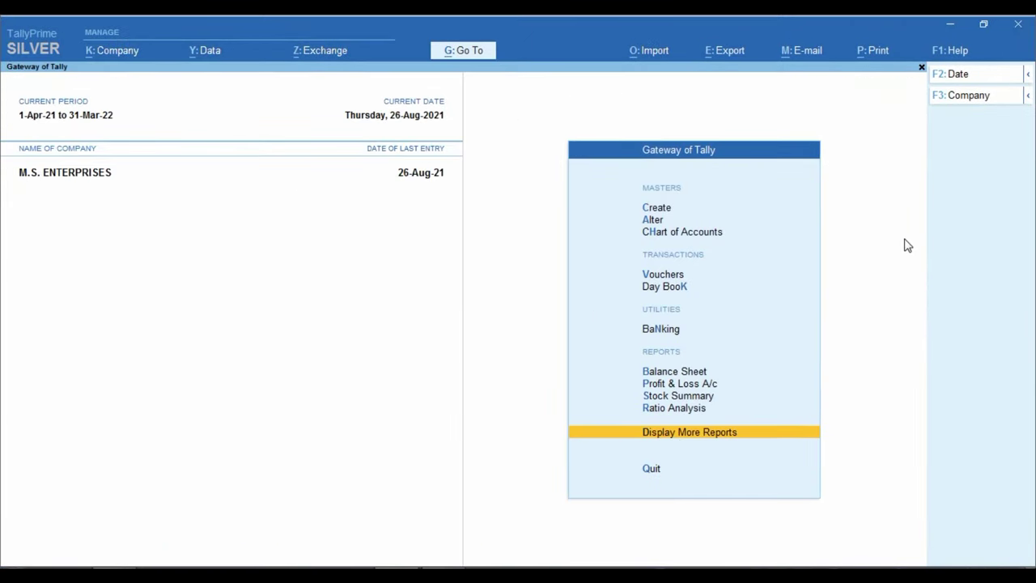
Step: Open the freight sales voucher No. 3 dated 26-Aug-21 from the Day Book
{"action": "key", "text": "Return"}
{"action": "key", "text": "Escape"}
{"action": "key", "text": "Up"}
{"action": "key", "text": "Up"}
{"action": "key", "text": "Up"}
{"action": "key", "text": "Up"}
{"action": "key", "text": "Up"}
{"action": "key", "text": "Up"}
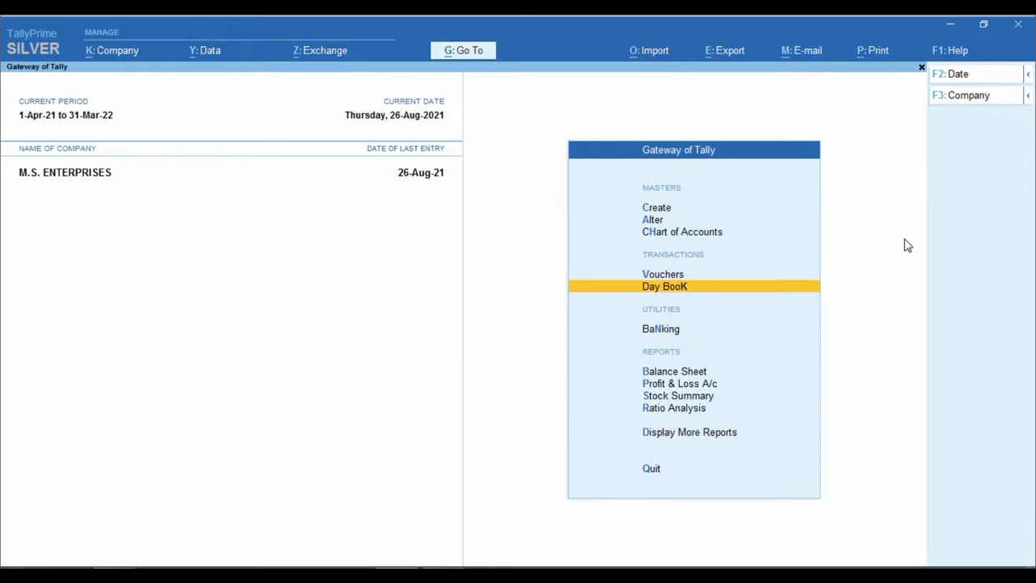
{"action": "key", "text": "Return"}
{"action": "key", "text": "Down"}
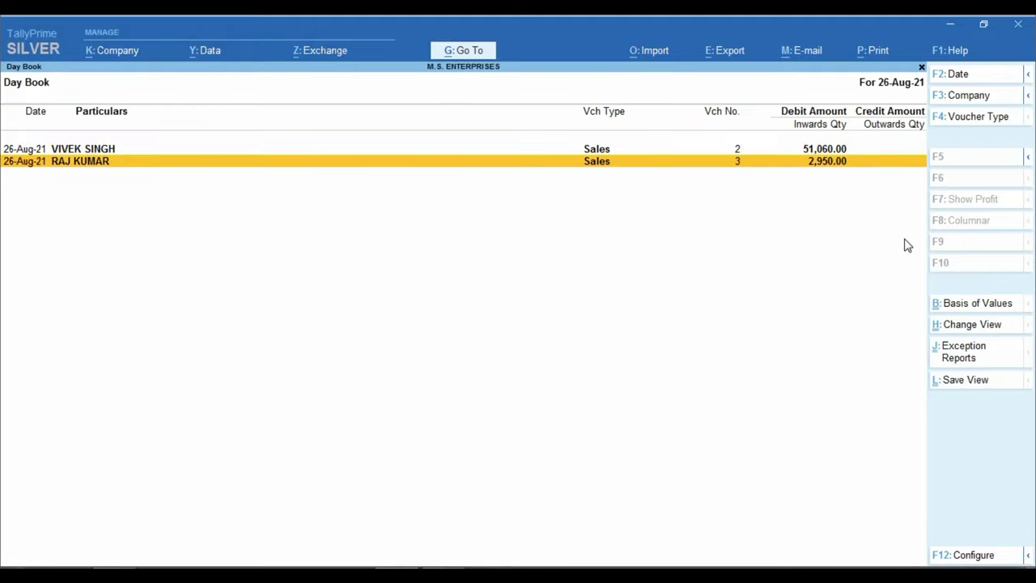
{"action": "key", "text": "Return"}
Step: Preview the voucher's printed Tax Invoice and examine the Freight Charge line, its amount and the tax summary, closing it without printing
{"action": "key", "text": "alt+p"}
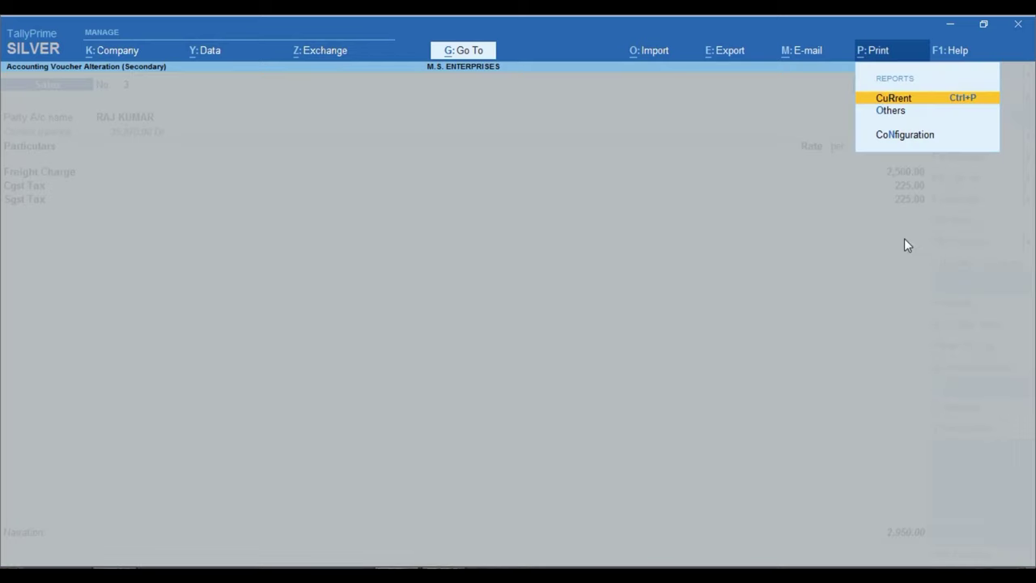
{"action": "key", "text": "Return"}
{"action": "key", "text": "i"}
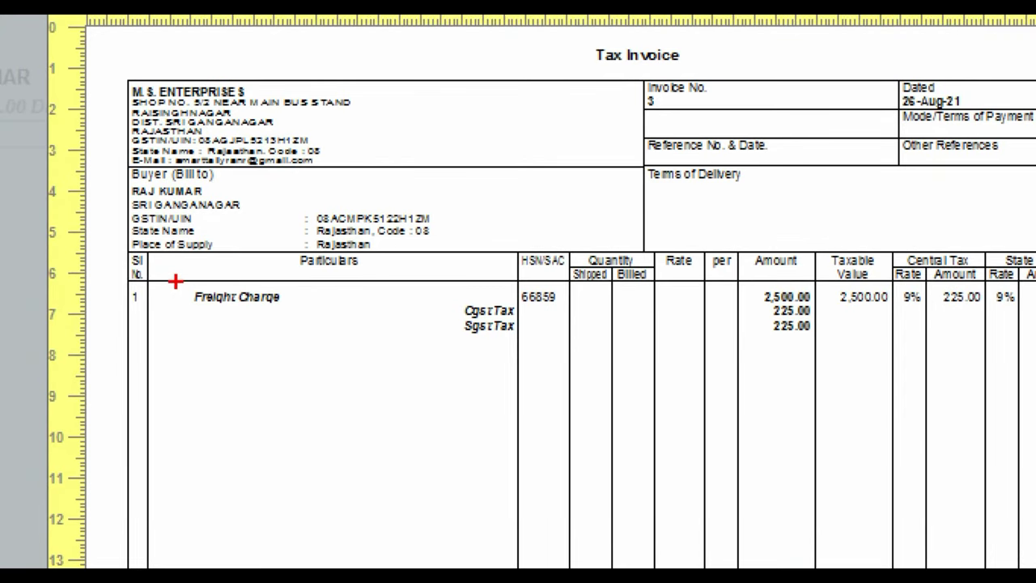
{"action": "left_click_drag", "start_coordinate": [173, 280], "coordinate": [326, 324]}
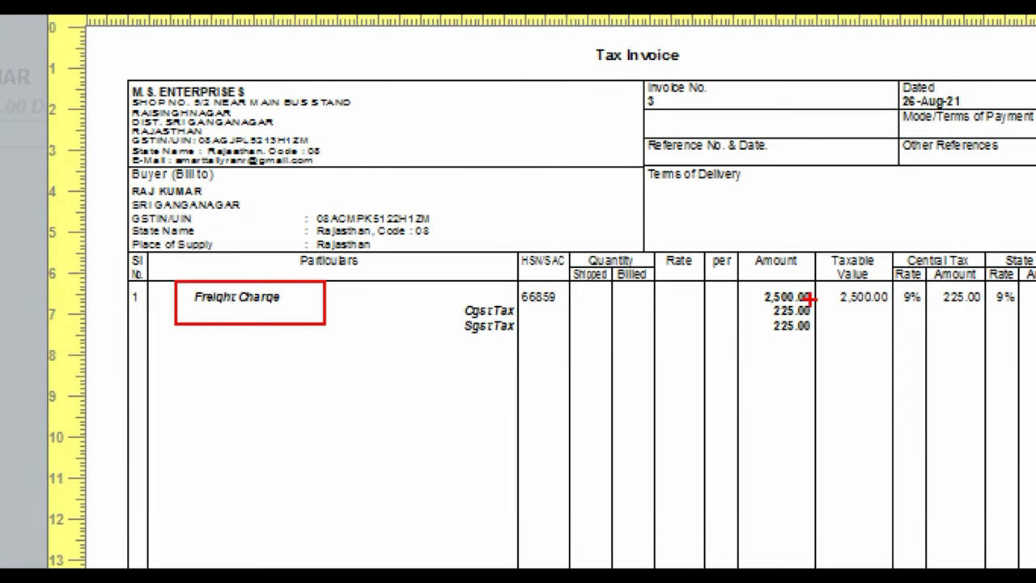
{"action": "left_click_drag", "start_coordinate": [737, 279], "coordinate": [811, 302]}
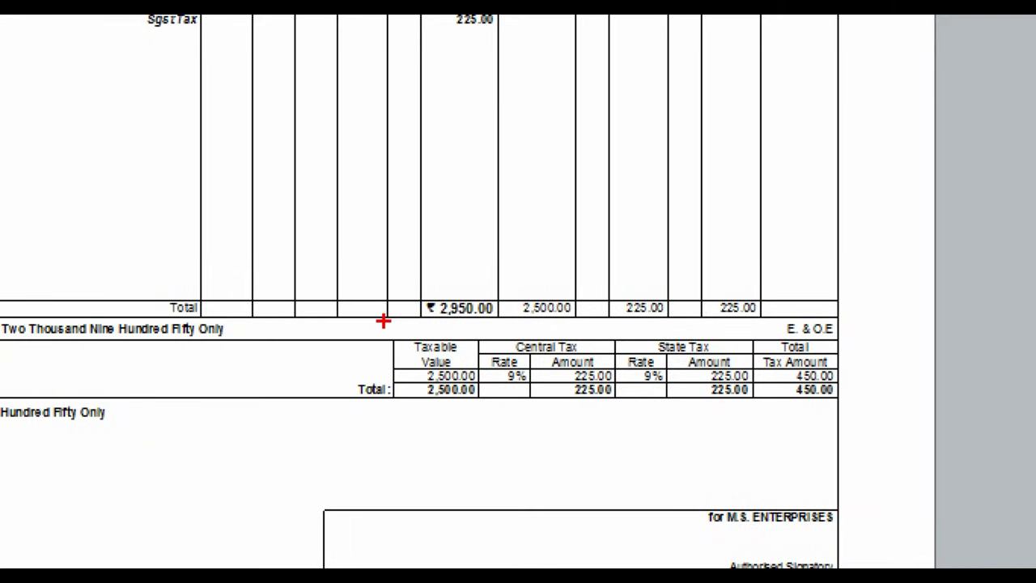
{"action": "mouse_move", "coordinate": [479, 391]}
{"action": "left_mouse_down"}
{"action": "mouse_move", "coordinate": [504, 411]}
{"action": "mouse_move", "coordinate": [659, 389]}
{"action": "mouse_move", "coordinate": [842, 393]}
{"action": "mouse_move", "coordinate": [857, 413]}
{"action": "left_mouse_up"}
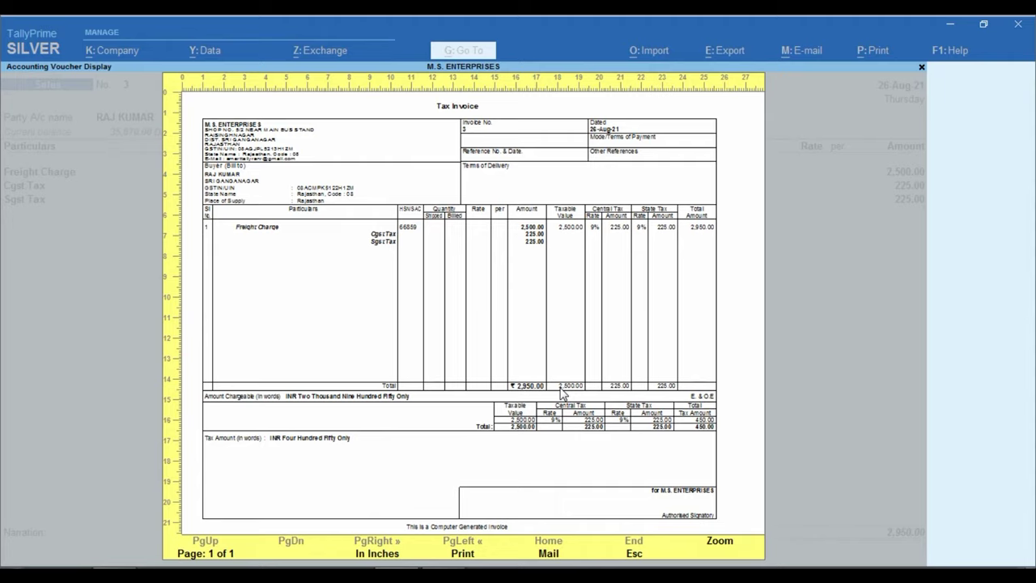
{"action": "key", "text": "Escape"}
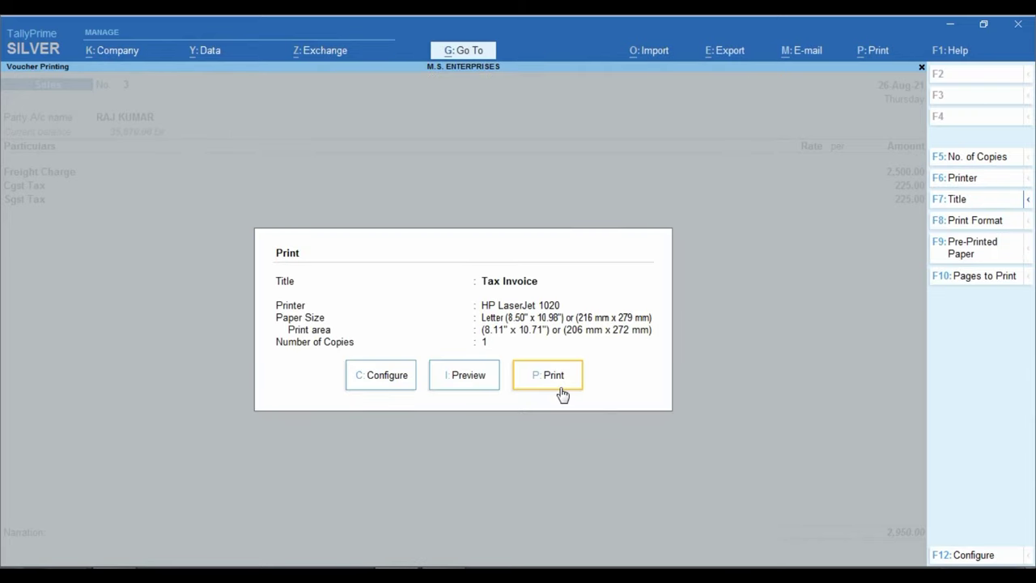
{"action": "left_click", "coordinate": [561, 393]}
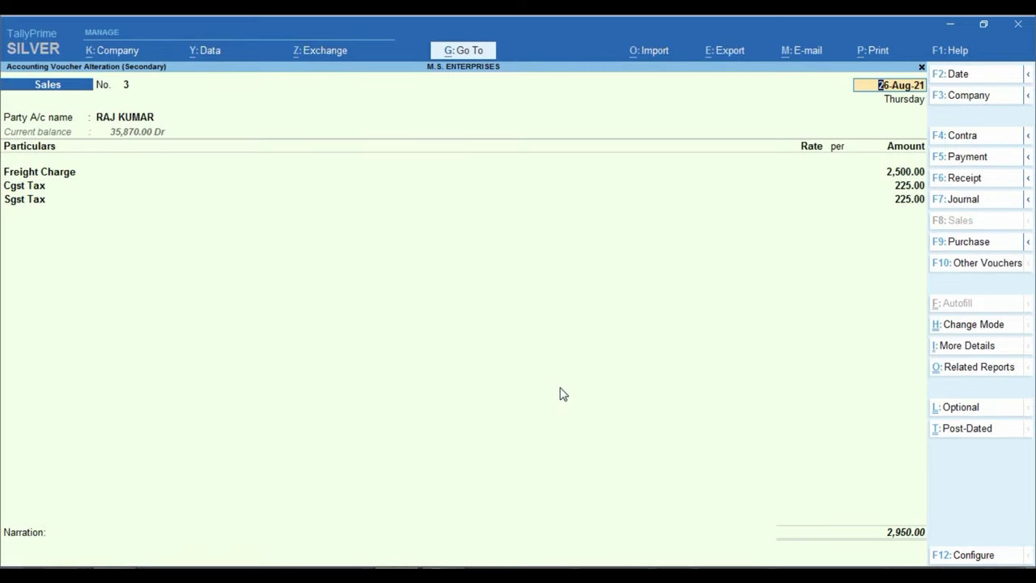